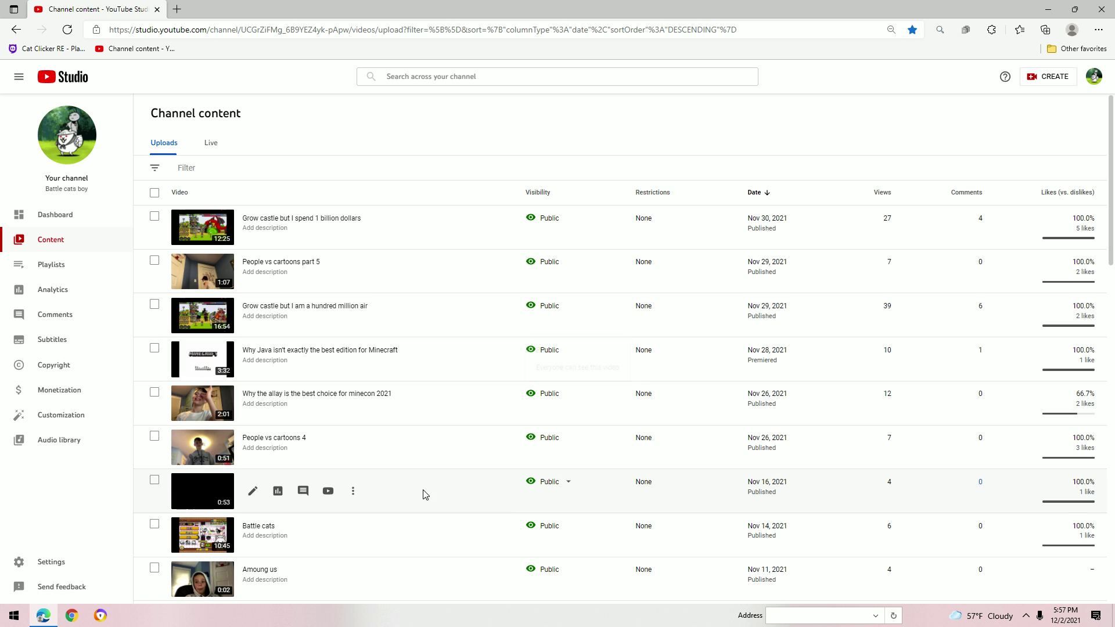
- Open the channel's Playlists page from the sidebar
left_click(95, 265)
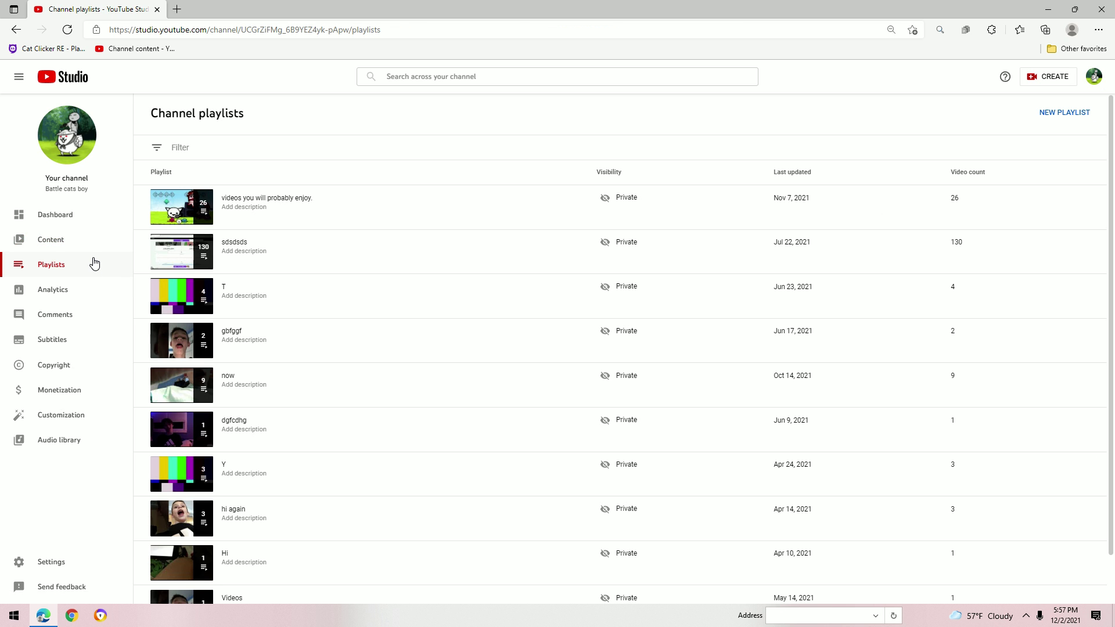
- Open channel Analytics and switch the 28-day chart between watch time, subscribers and views
left_click(66, 300)
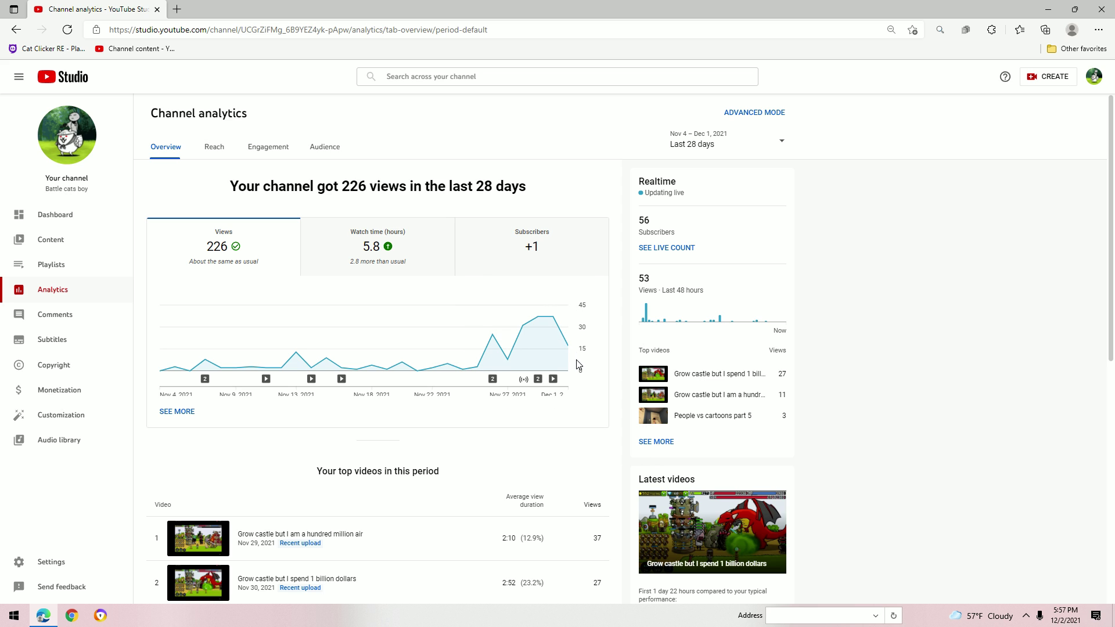
left_click(410, 251)
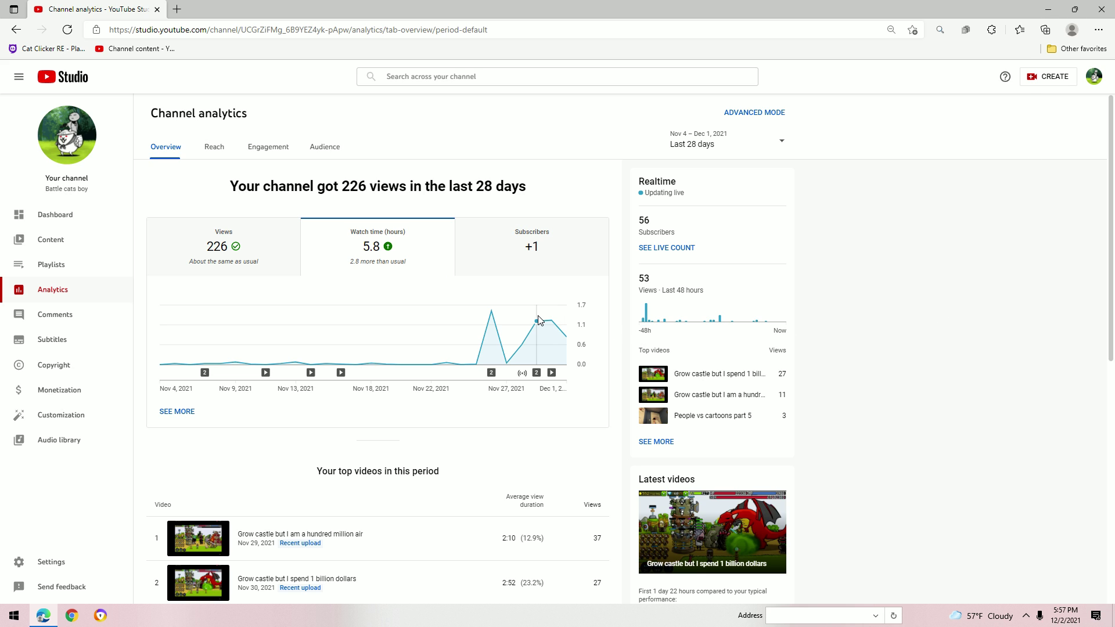
mouse_move(553, 320)
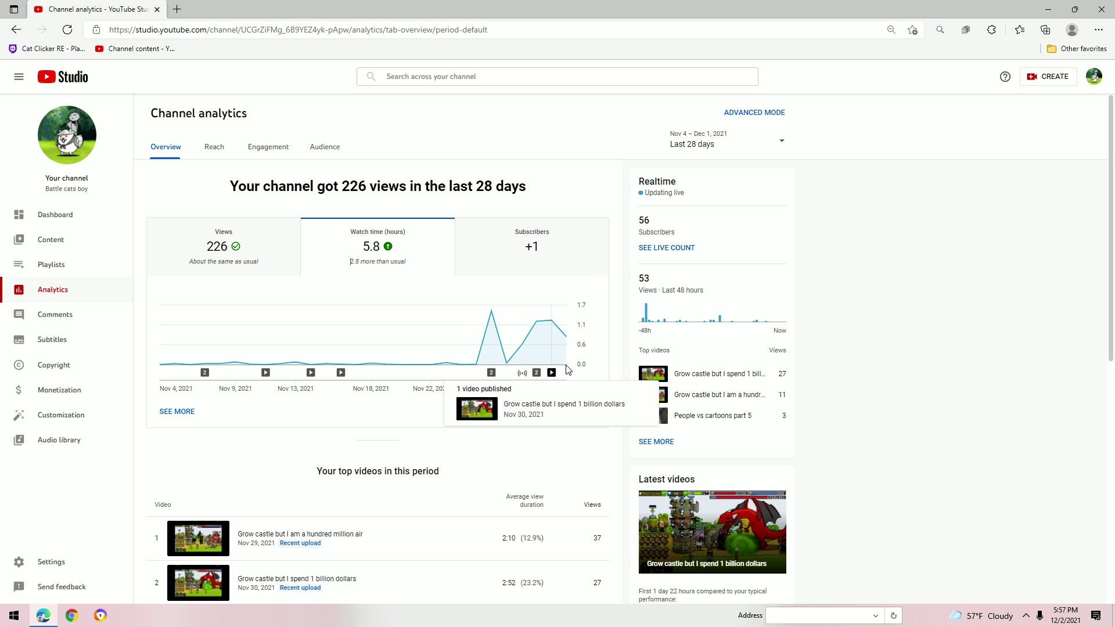
left_click(554, 247)
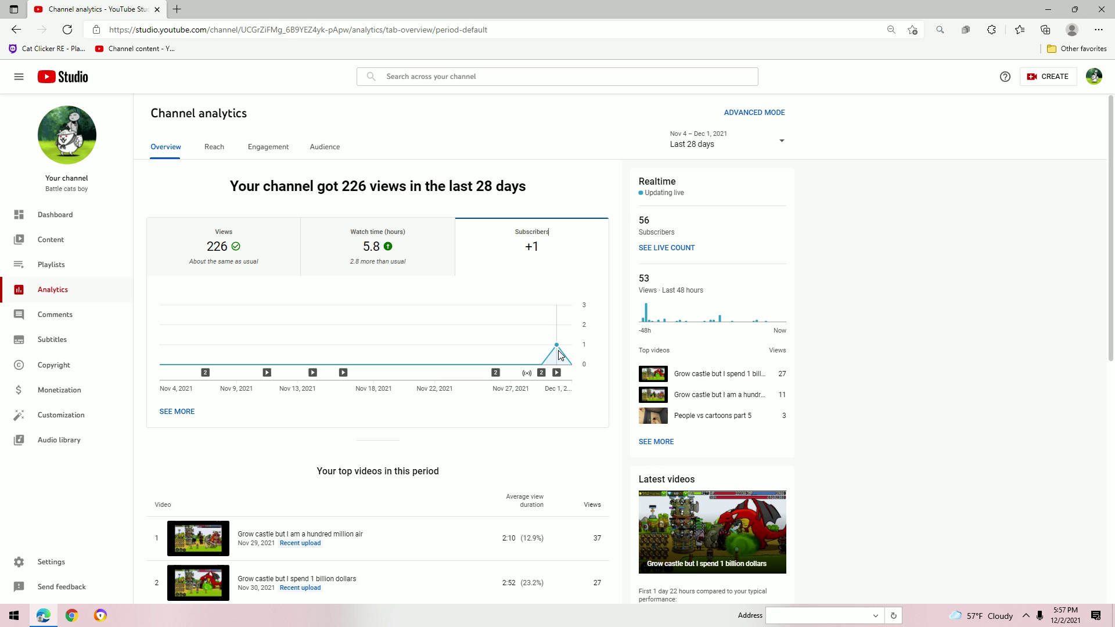
mouse_move(574, 359)
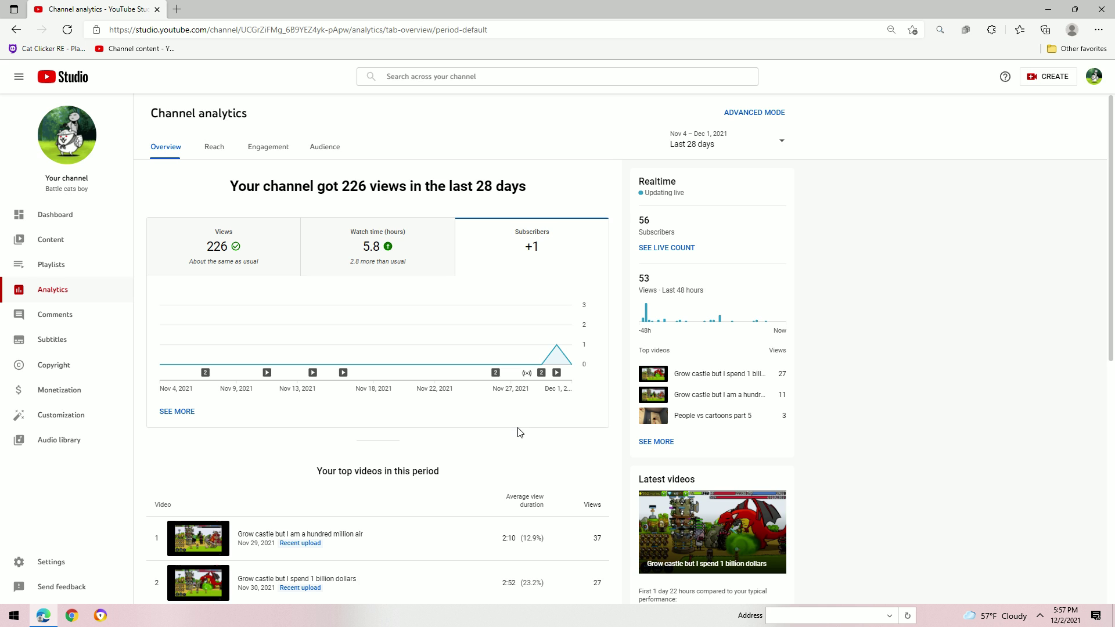
left_click(416, 259)
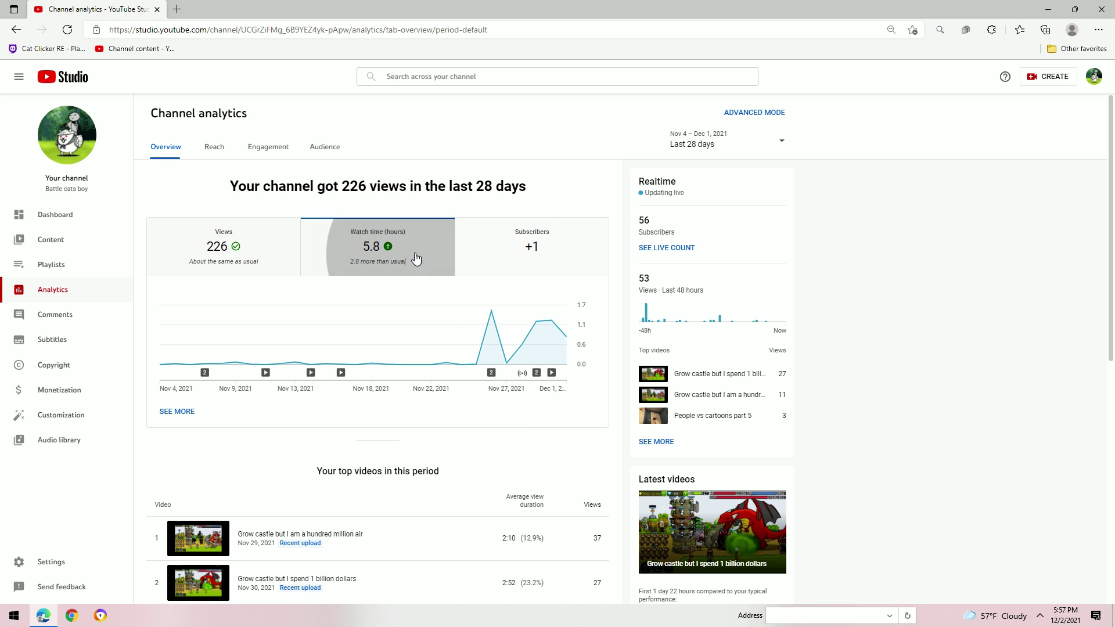
left_click(295, 247)
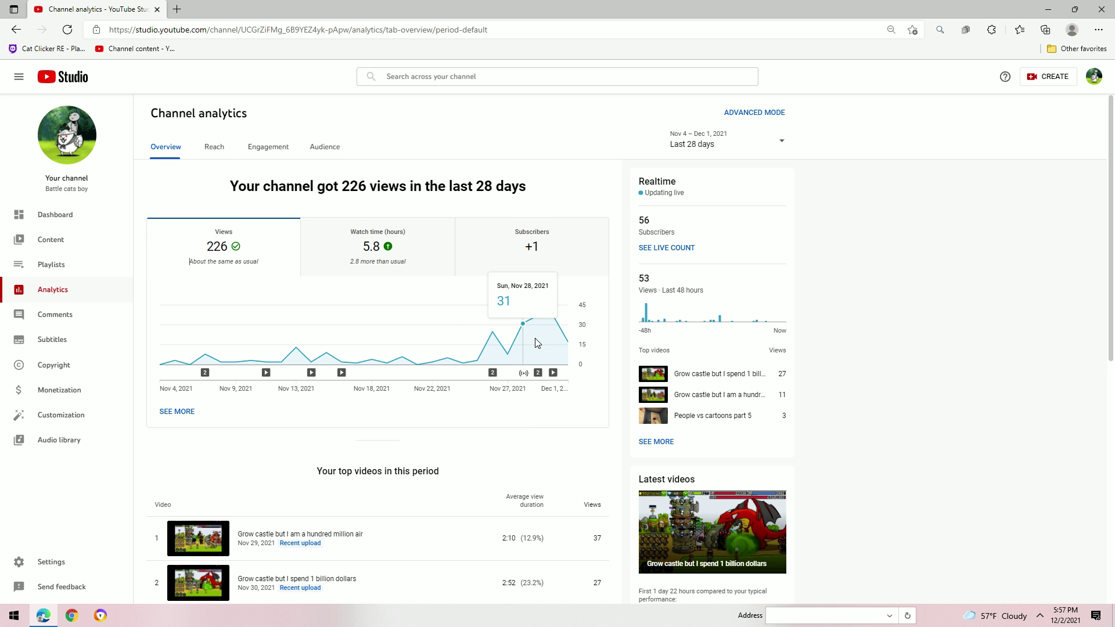
scroll(537, 343, "down", 1)
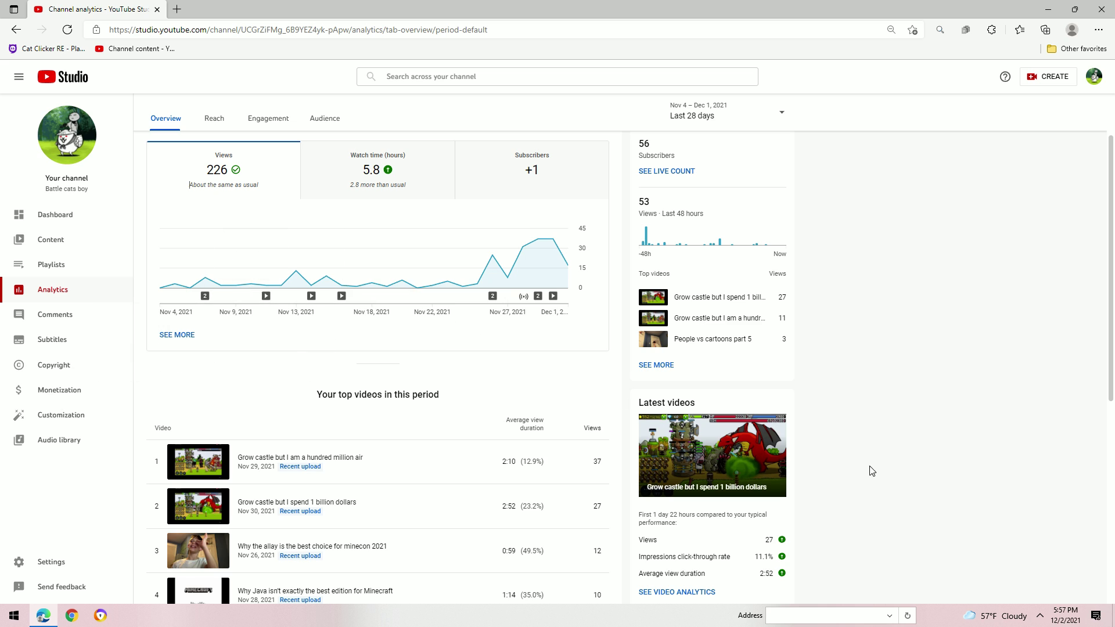
scroll(850, 553, "up", 1)
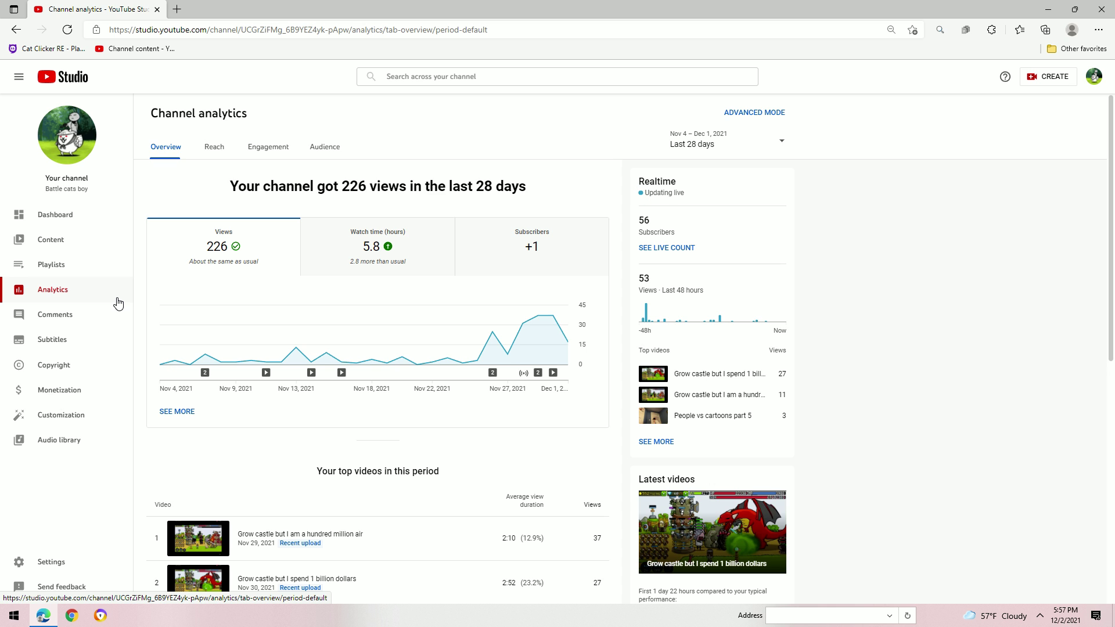
- Visit Playlists, return to Analytics, and glance at Reach before going back to Overview
left_click(82, 269)
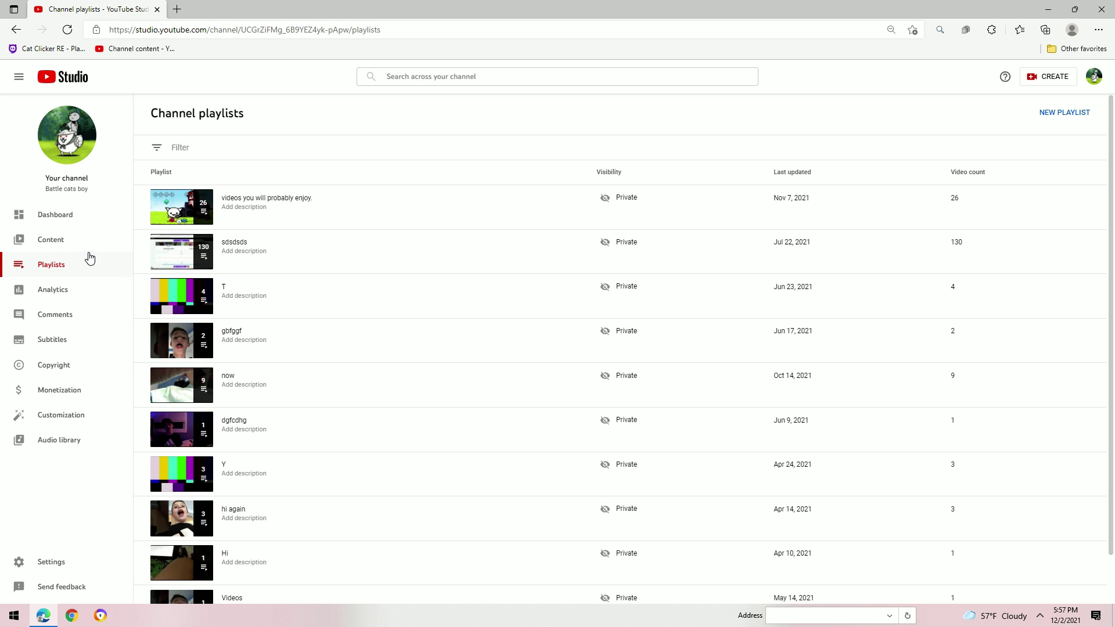
left_click(102, 293)
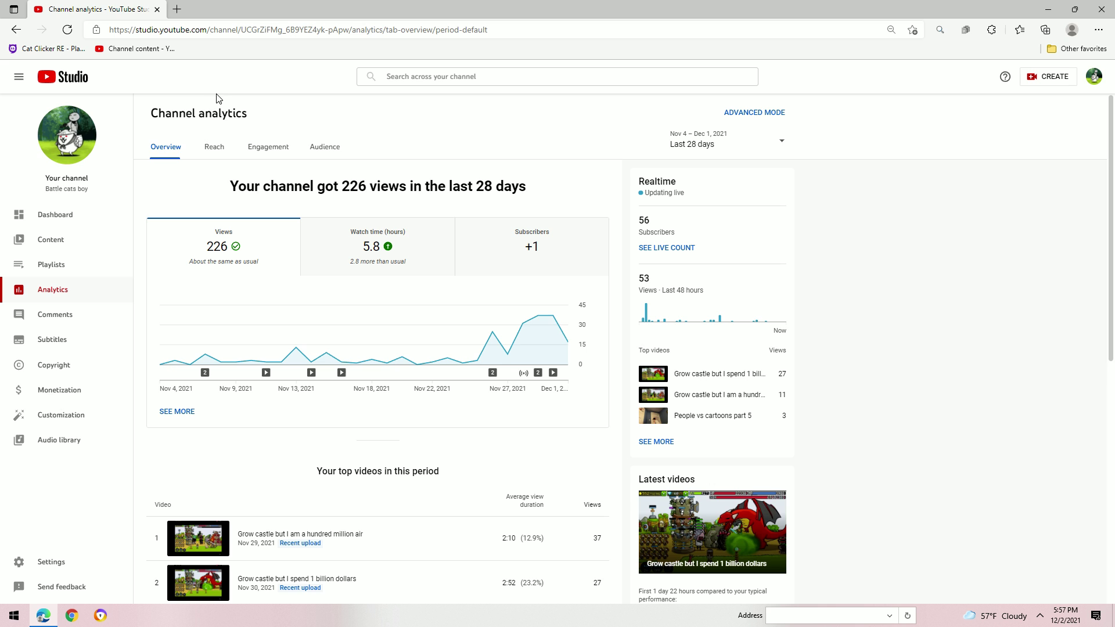
left_click(215, 147)
left_click(166, 148)
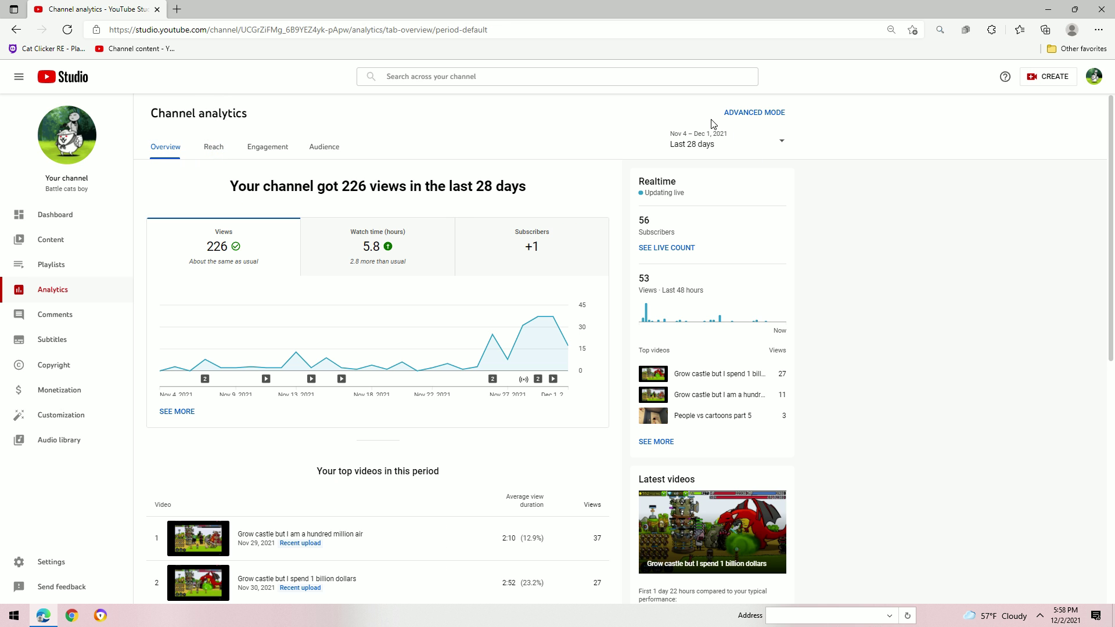
- Open Advanced Mode and set the date range to Lifetime
left_click(754, 113)
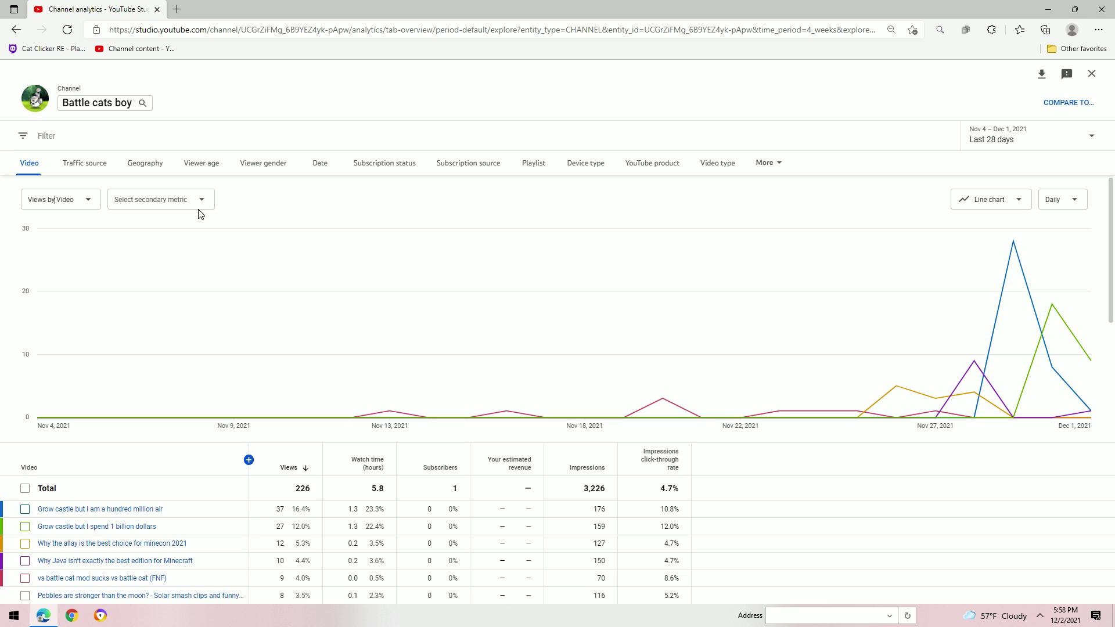
triple_click(1047, 129)
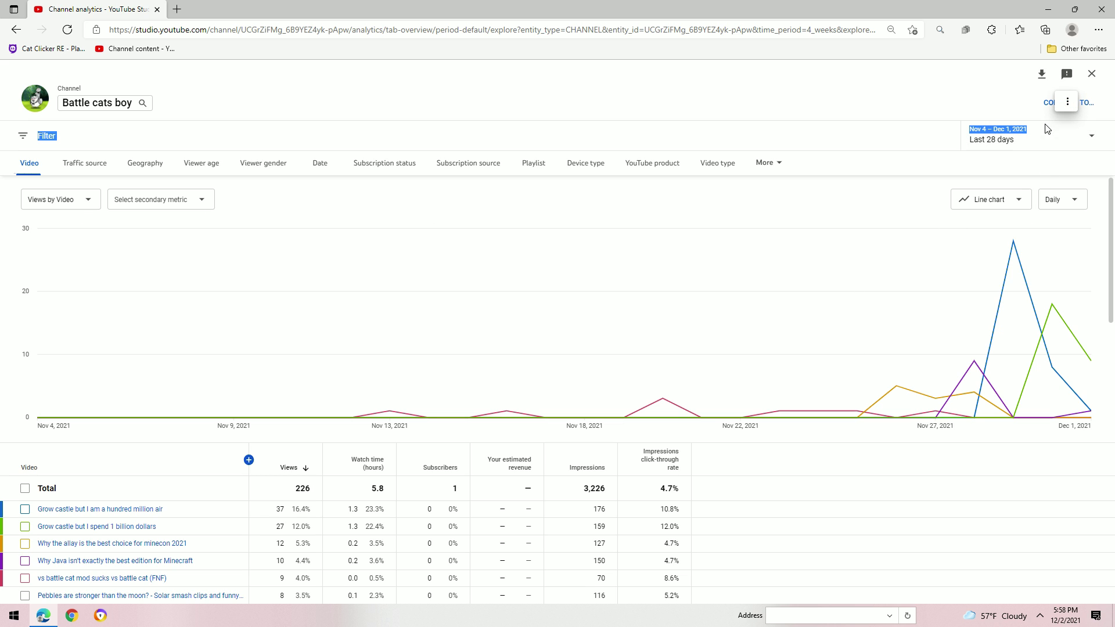
left_click(987, 142)
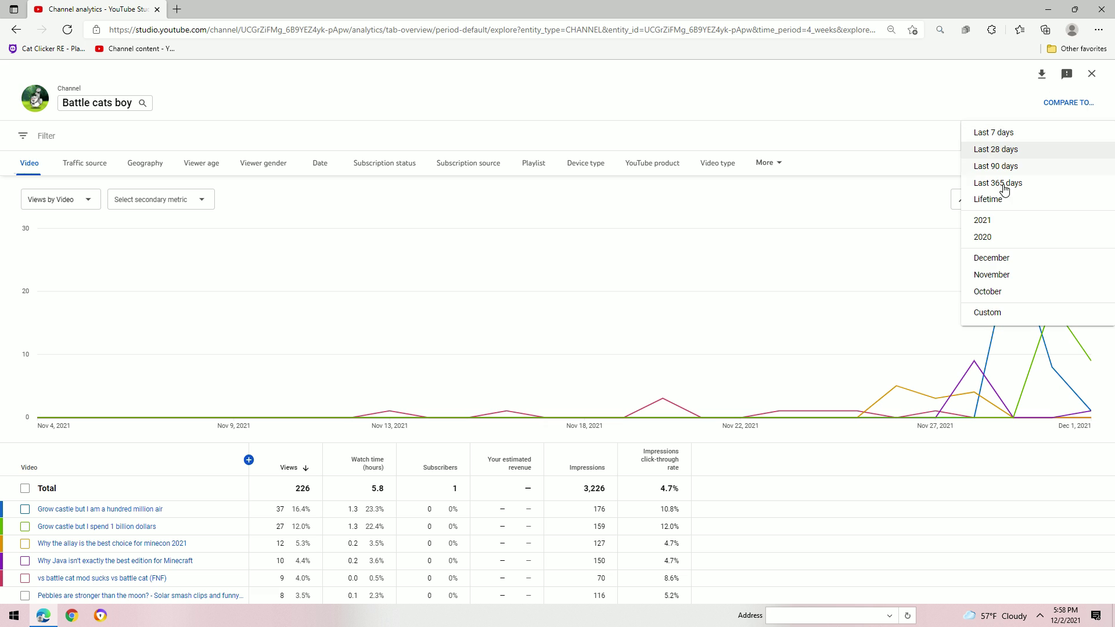
left_click(1012, 205)
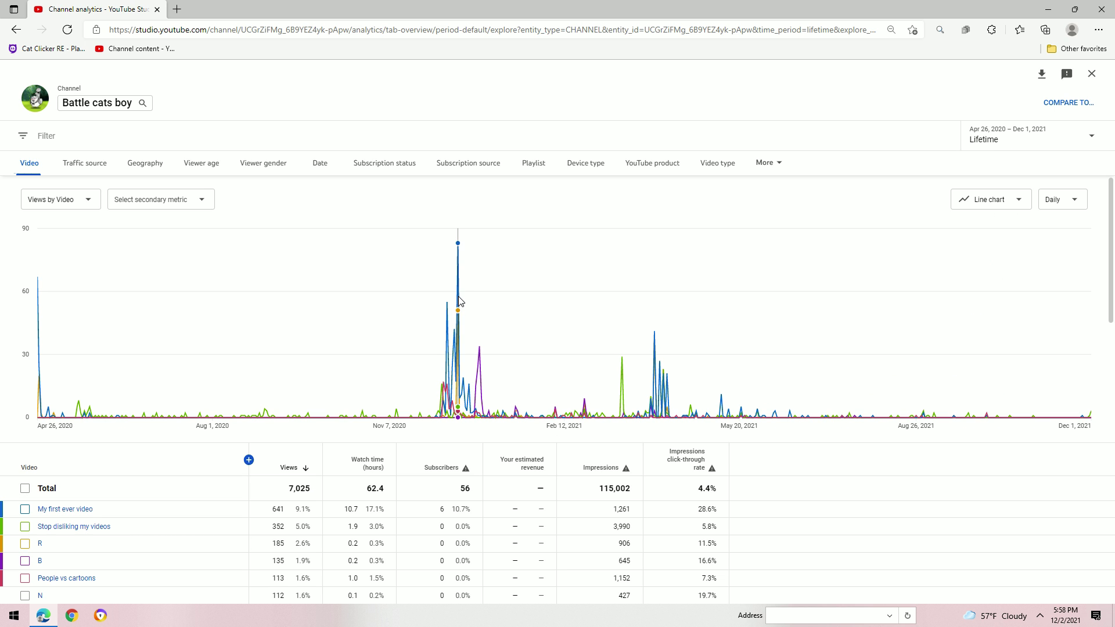
mouse_move(458, 301)
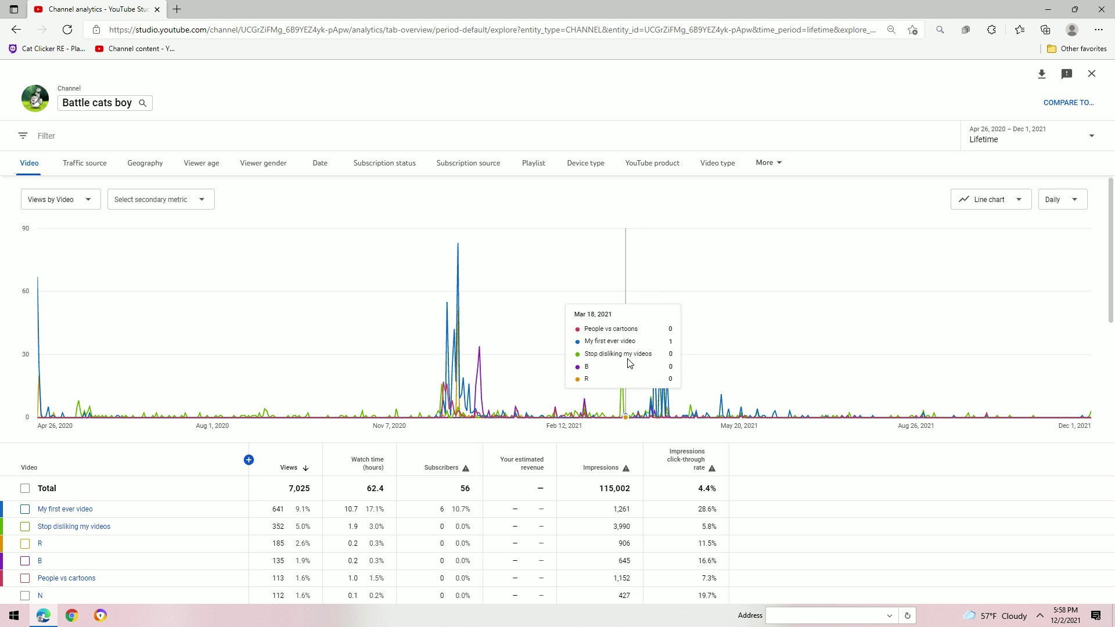
- Change the chart interval from Daily to Monthly, then return to the previous analytics view
left_click(1046, 147)
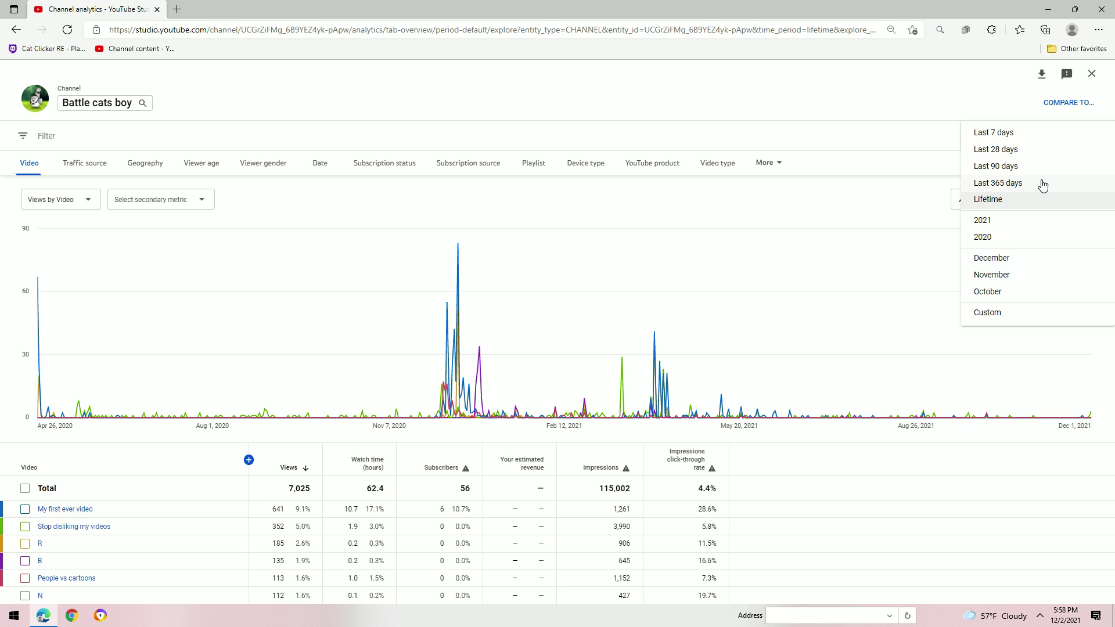
left_click(930, 234)
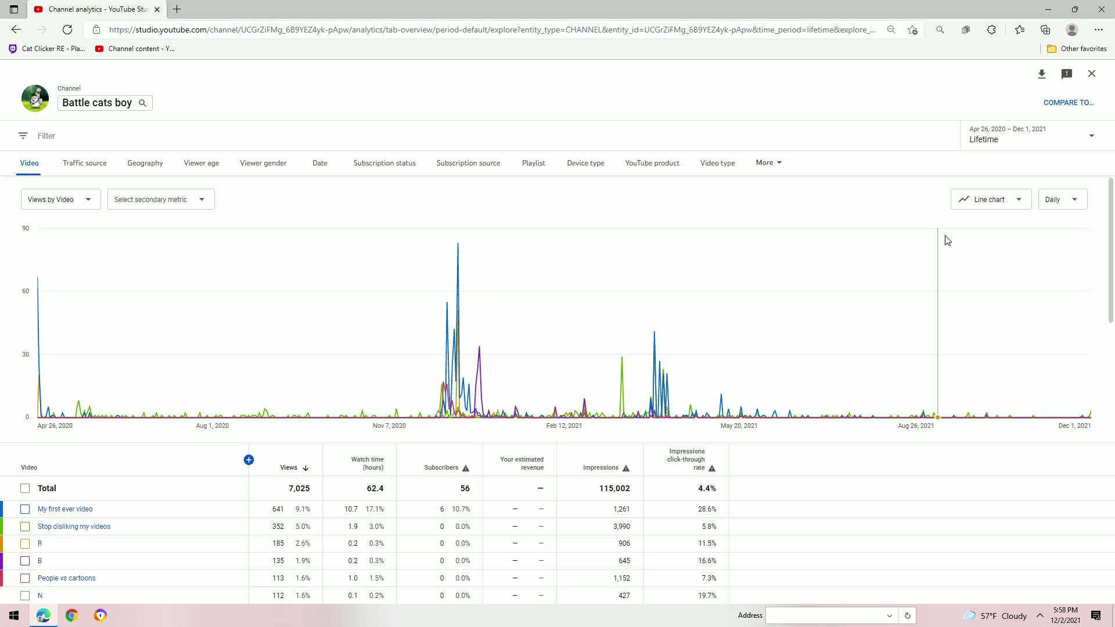
left_click(1058, 203)
left_click(1066, 225)
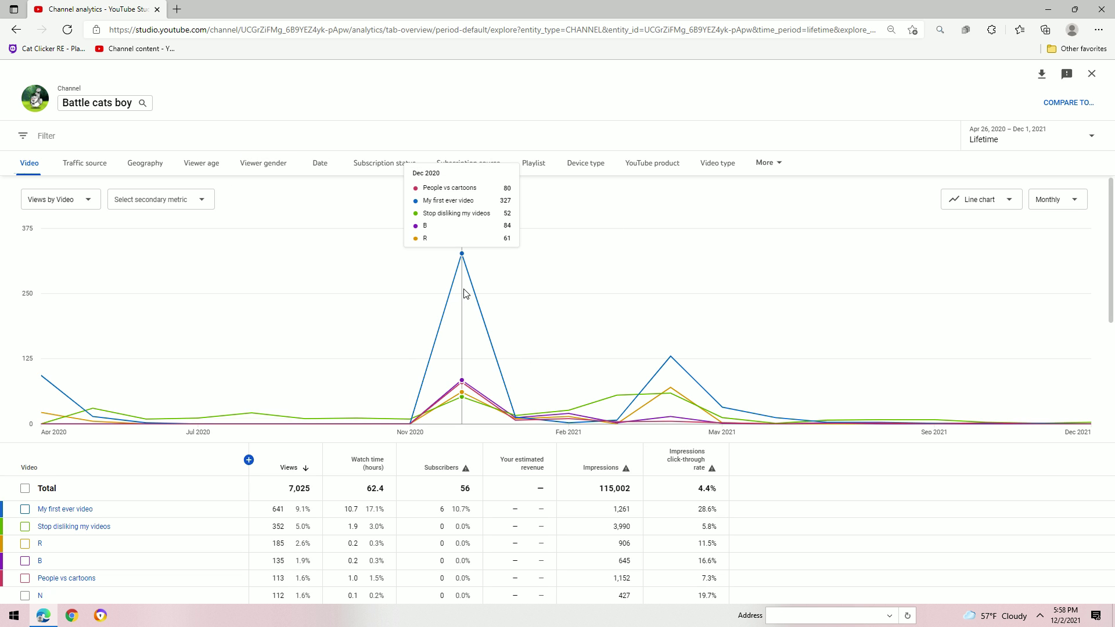
mouse_move(653, 363)
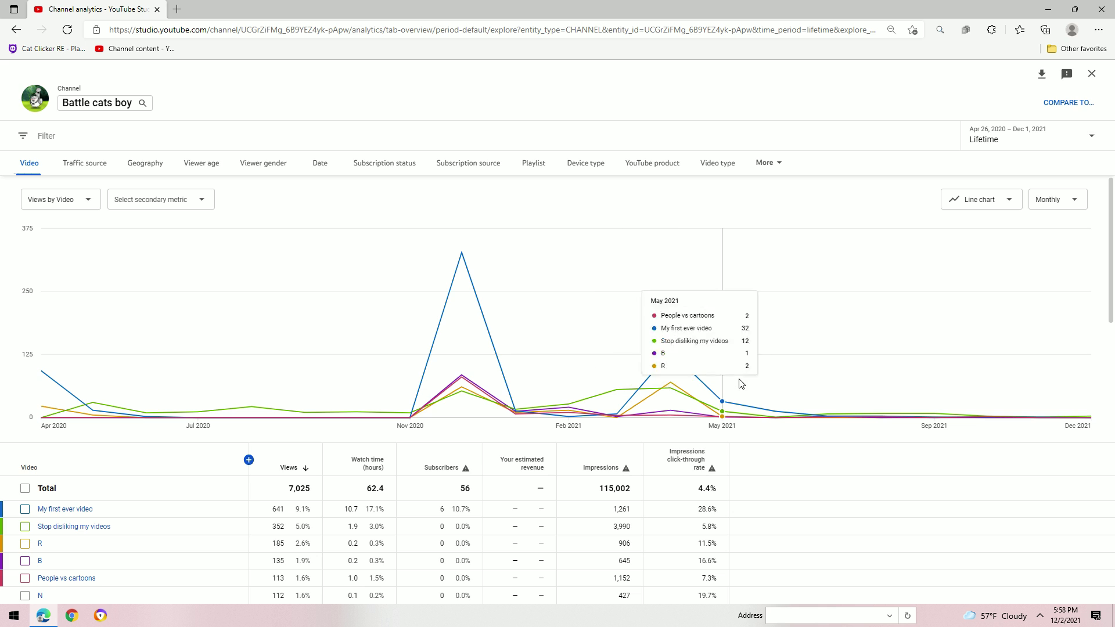
mouse_move(774, 400)
mouse_move(731, 400)
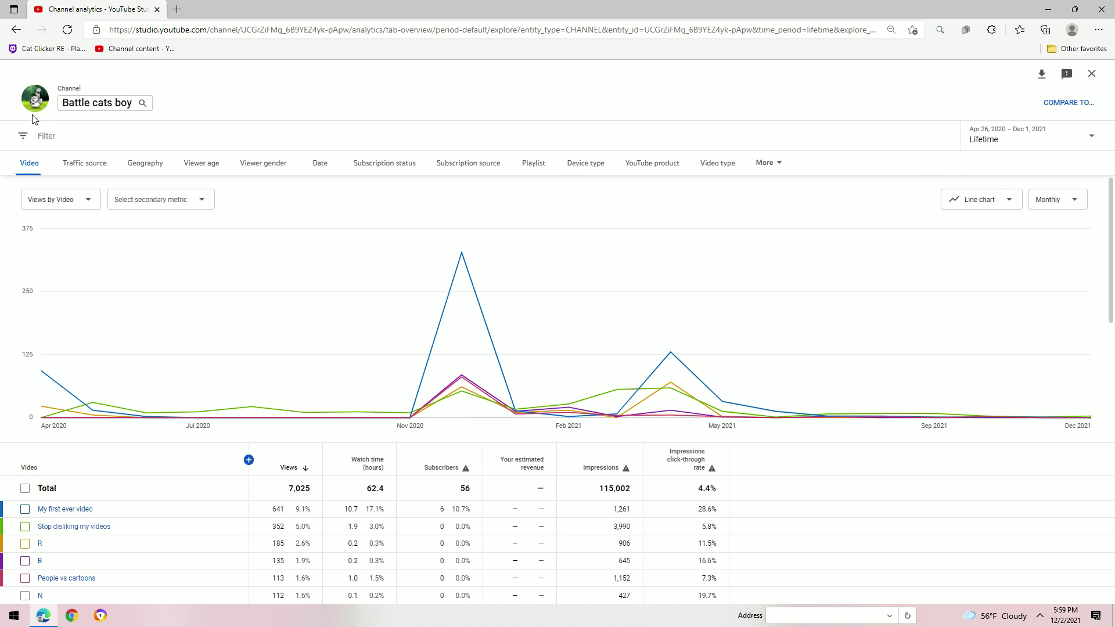
left_click(15, 29)
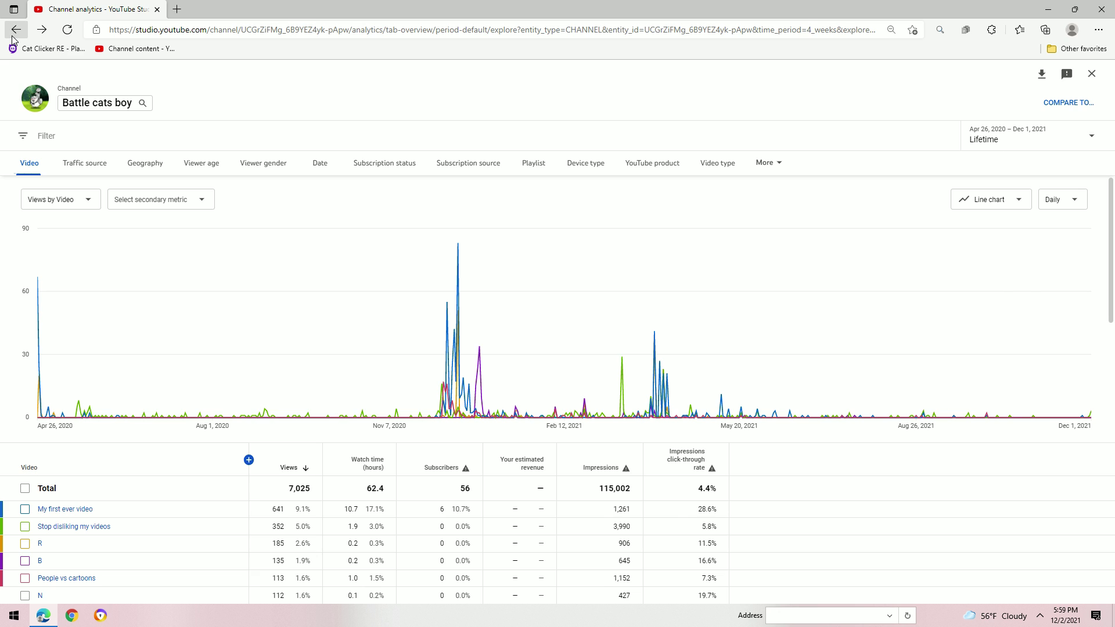
- Set the channel analytics overview's date range to Lifetime and review the top videos
left_click(15, 30)
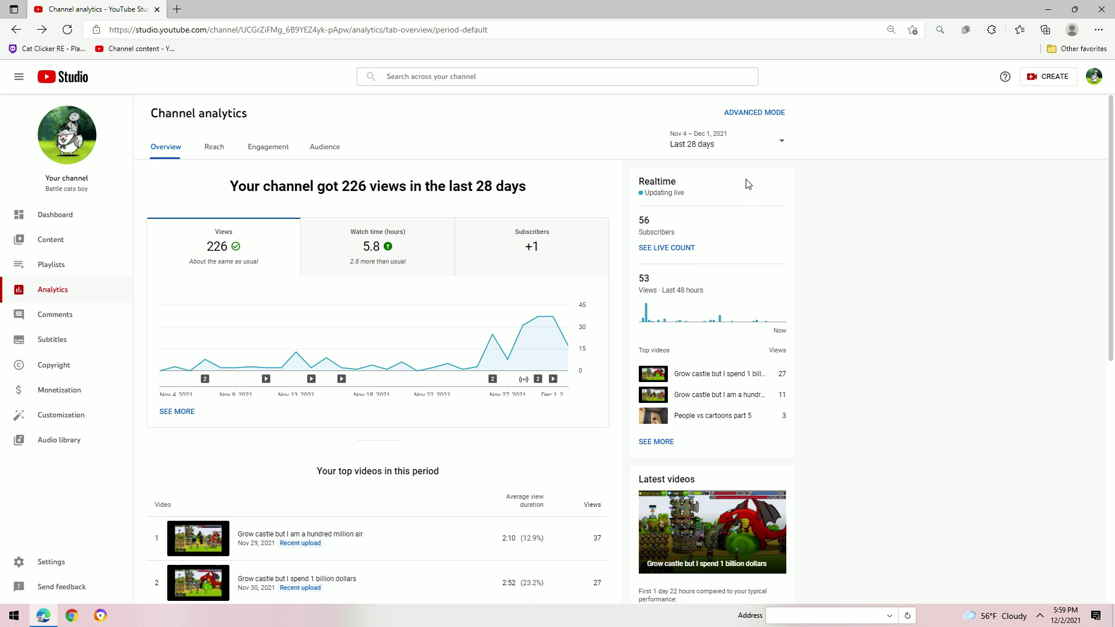
left_click(739, 149)
left_click(743, 208)
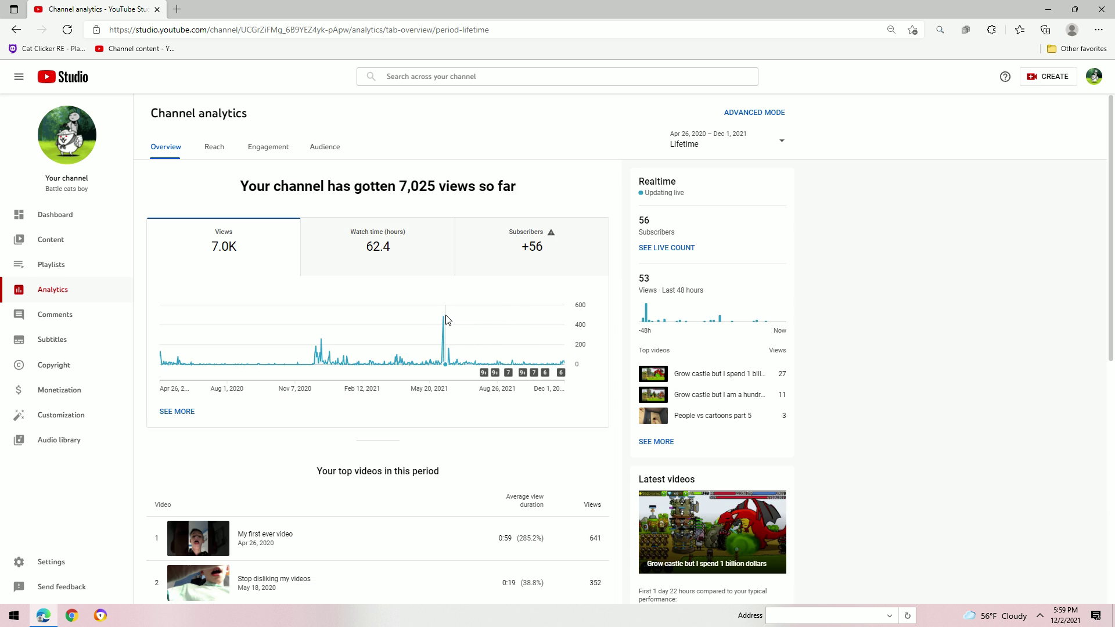
mouse_move(445, 321)
mouse_move(323, 346)
scroll(523, 529, "down", 1)
- Open the analytics for the video Stop disliking my videos
left_click(423, 507)
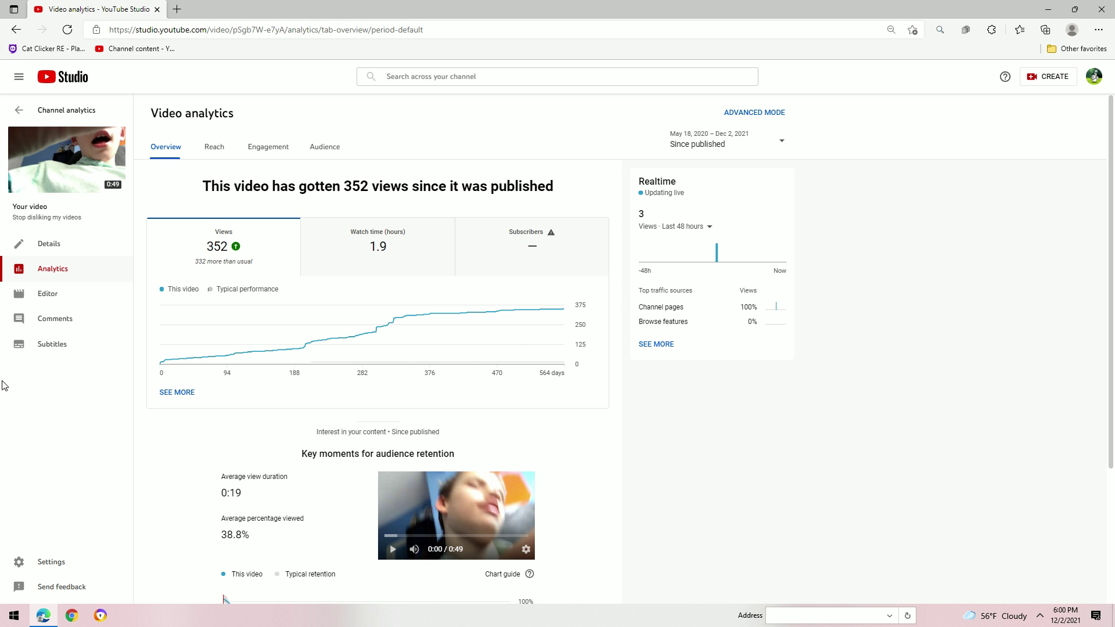
- In Advanced Mode, compare this video with My first ever video, found via a Videos search
left_click(773, 108)
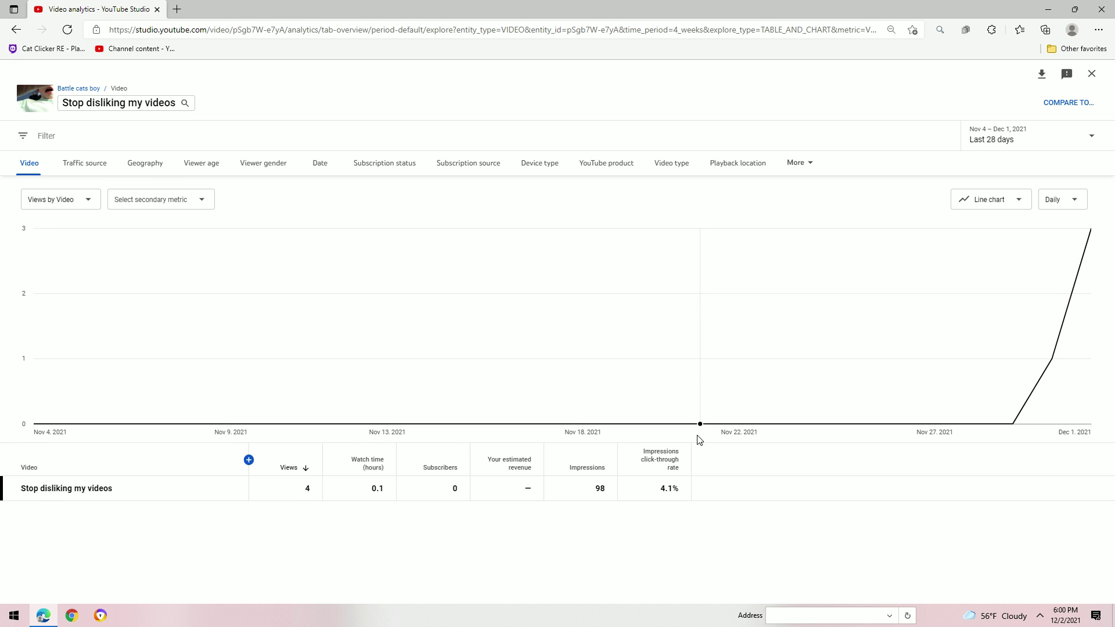
mouse_move(1070, 300)
left_click(1071, 110)
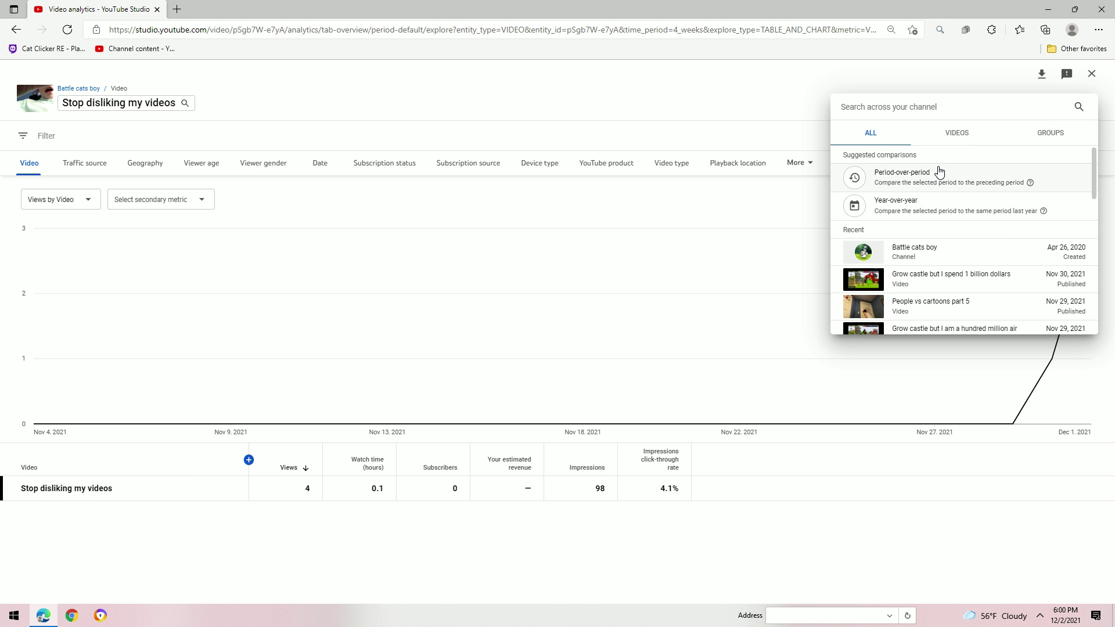
scroll(957, 253, "down", 1)
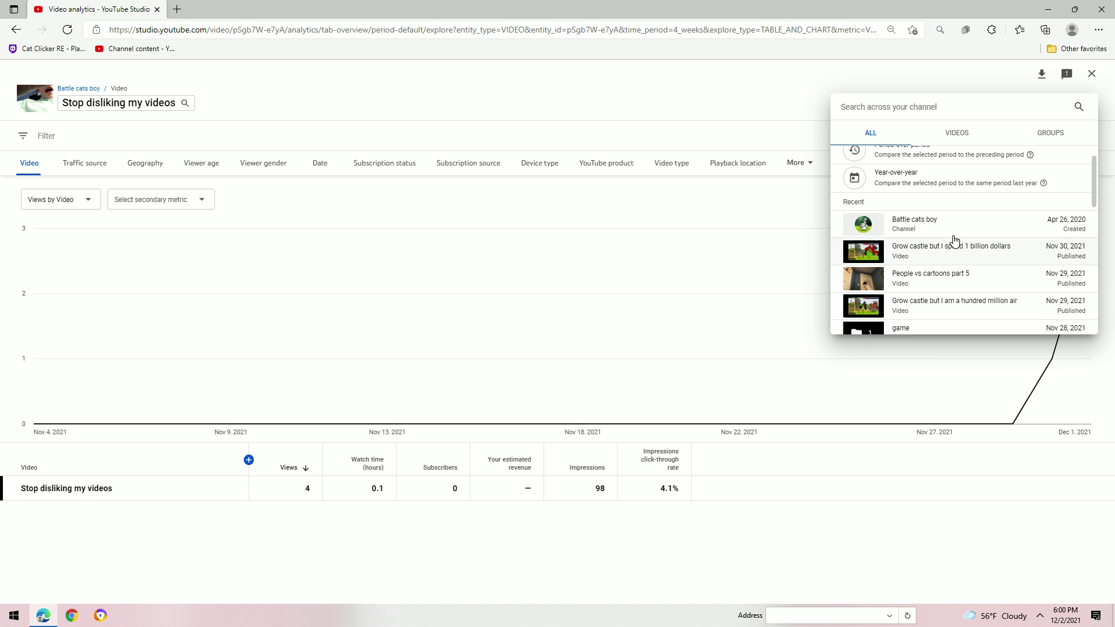
left_click(954, 133)
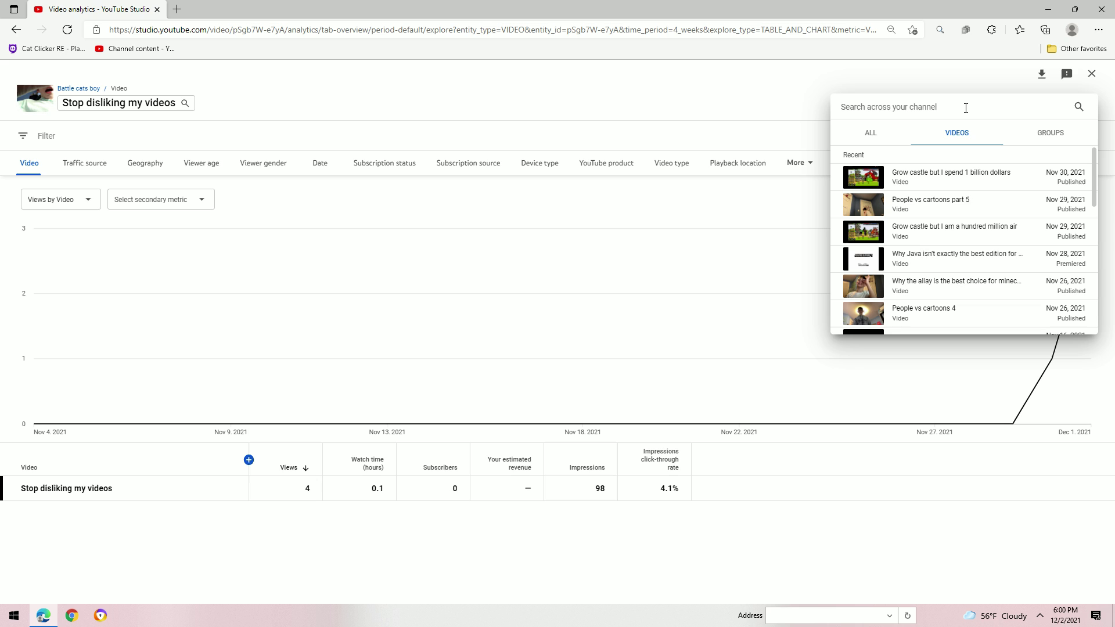
type("My f")
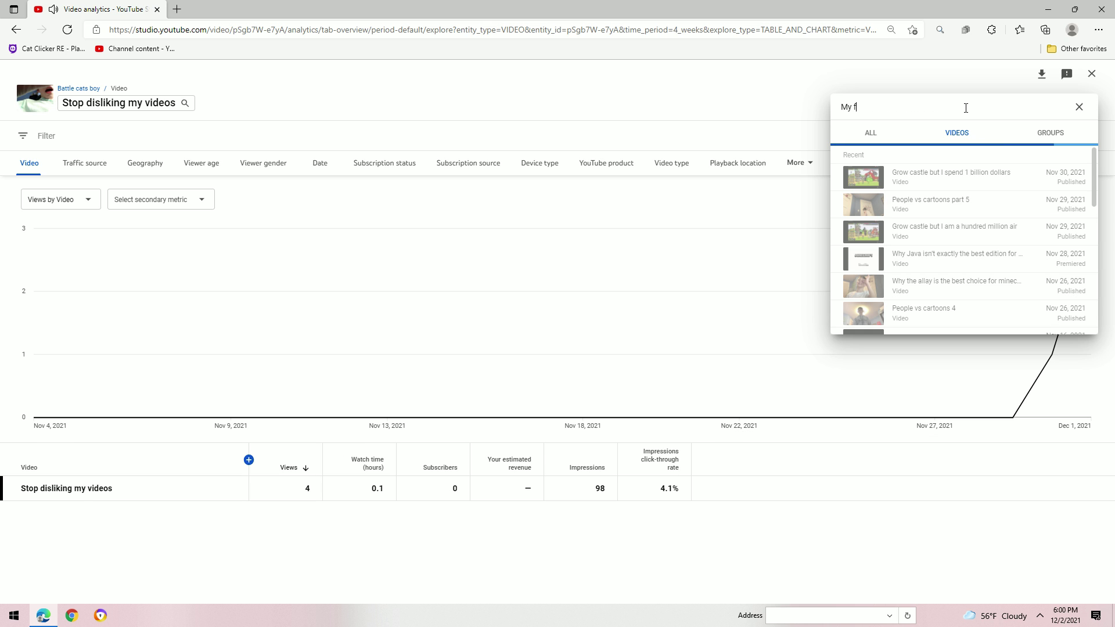
type("lrst eb")
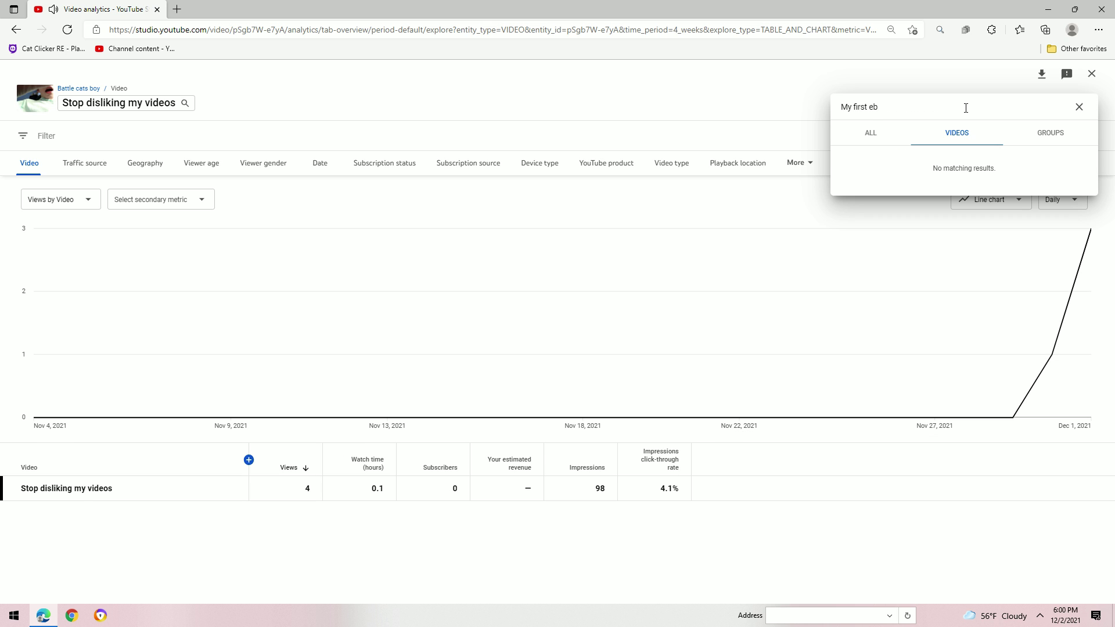
key("BackSpace")
type("ver")
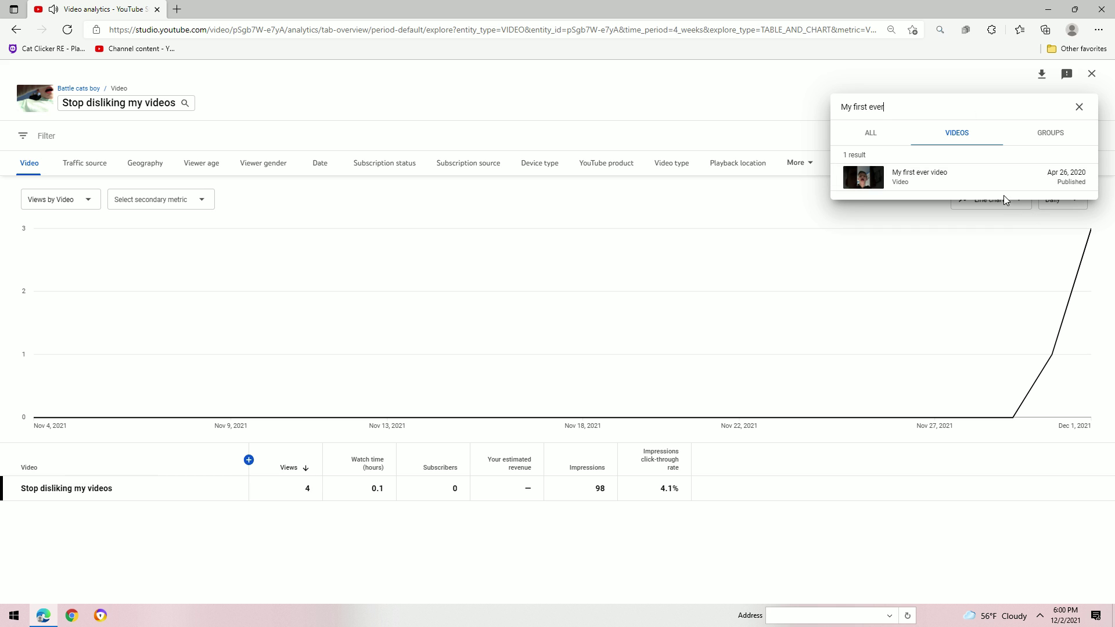
left_click(1003, 174)
- Set both videos' date ranges to lifetime and dismiss the blocked-extension notice
left_click(1060, 151)
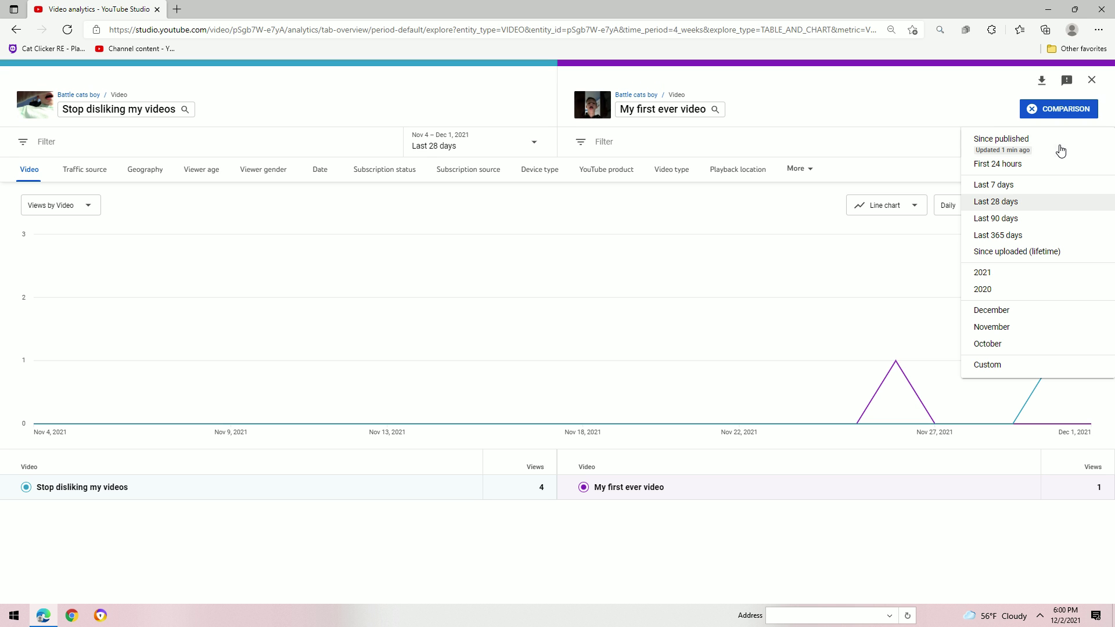
left_click(1043, 256)
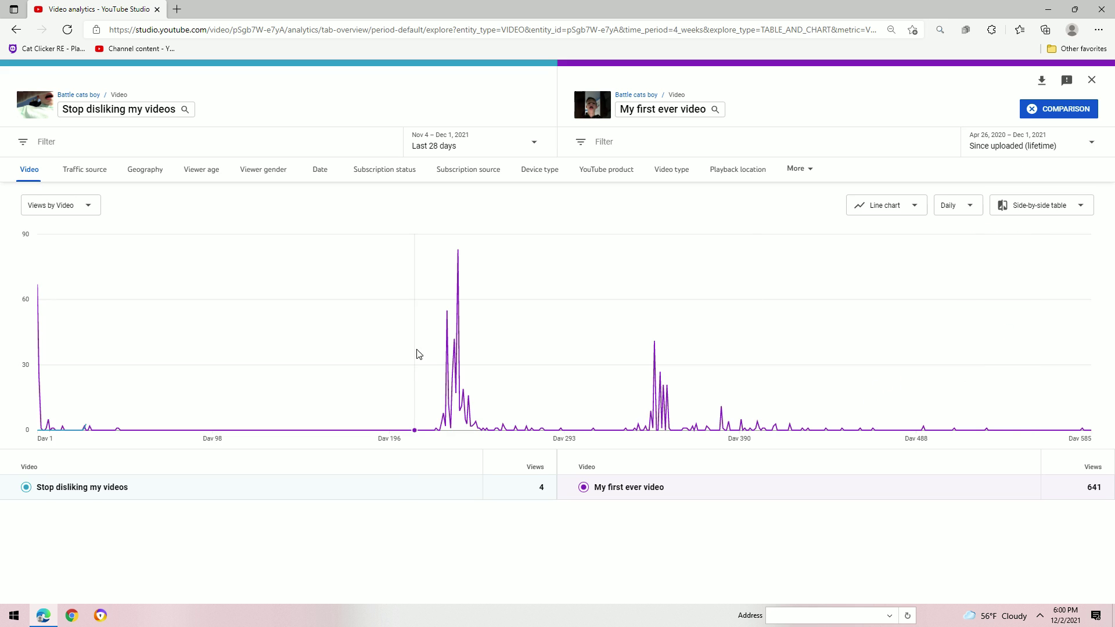
mouse_move(104, 353)
left_click(1038, 203)
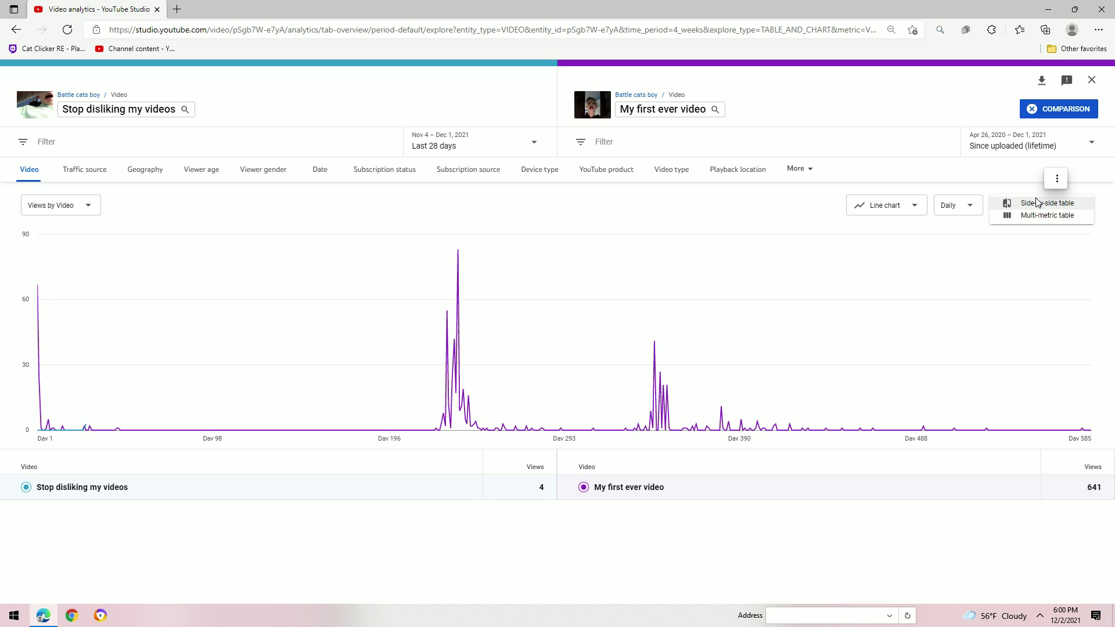
left_click(884, 531)
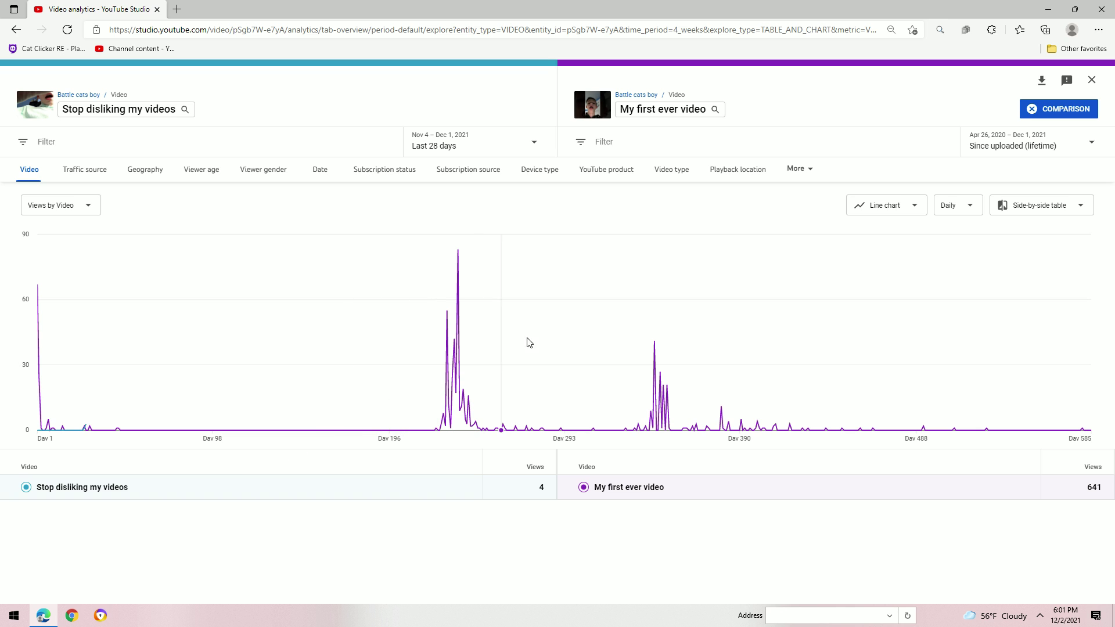
left_click(486, 137)
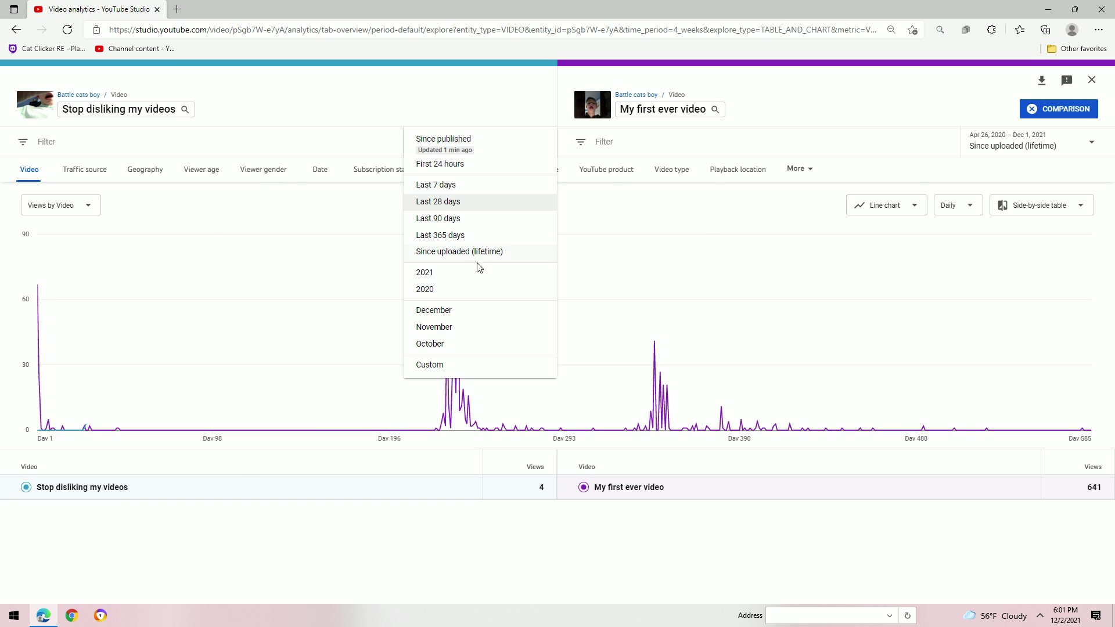
left_click(492, 251)
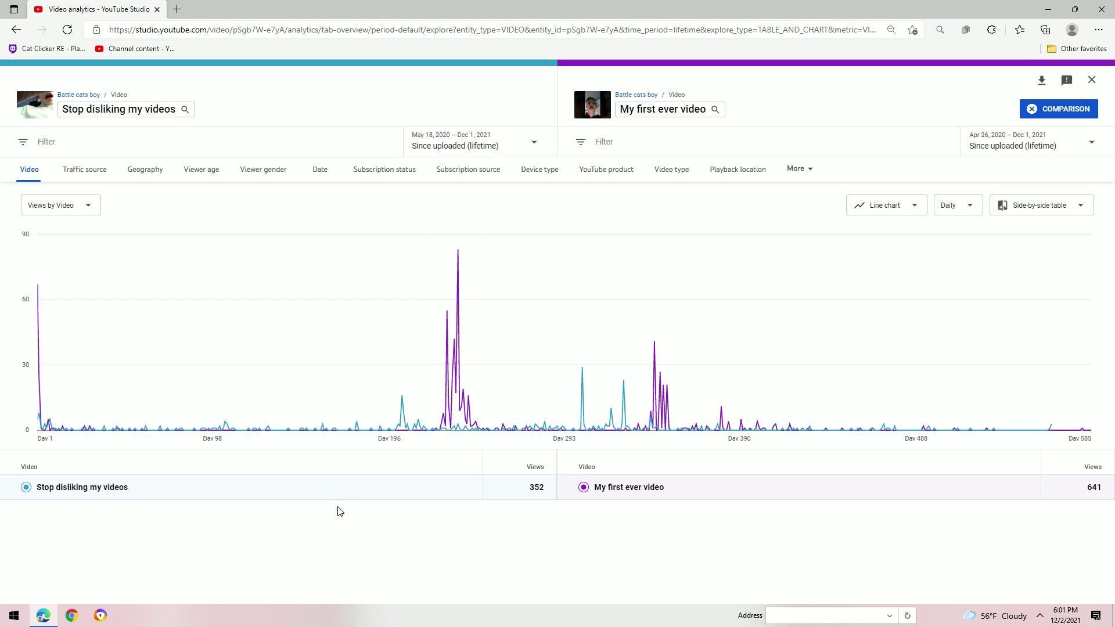
mouse_move(624, 397)
mouse_move(1054, 426)
mouse_move(586, 359)
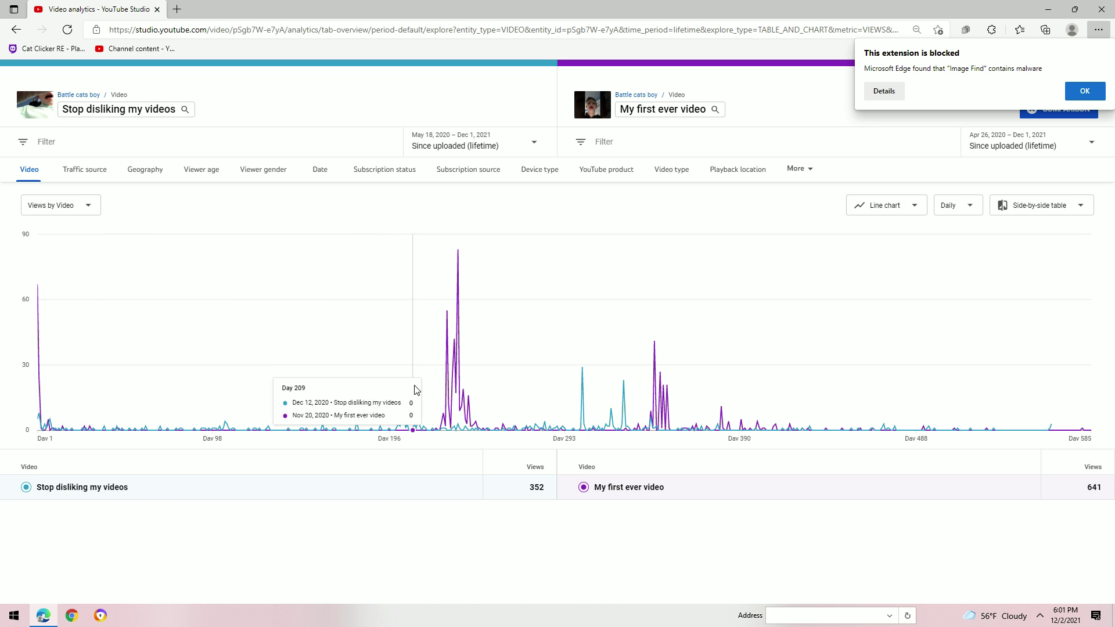
left_click(1084, 91)
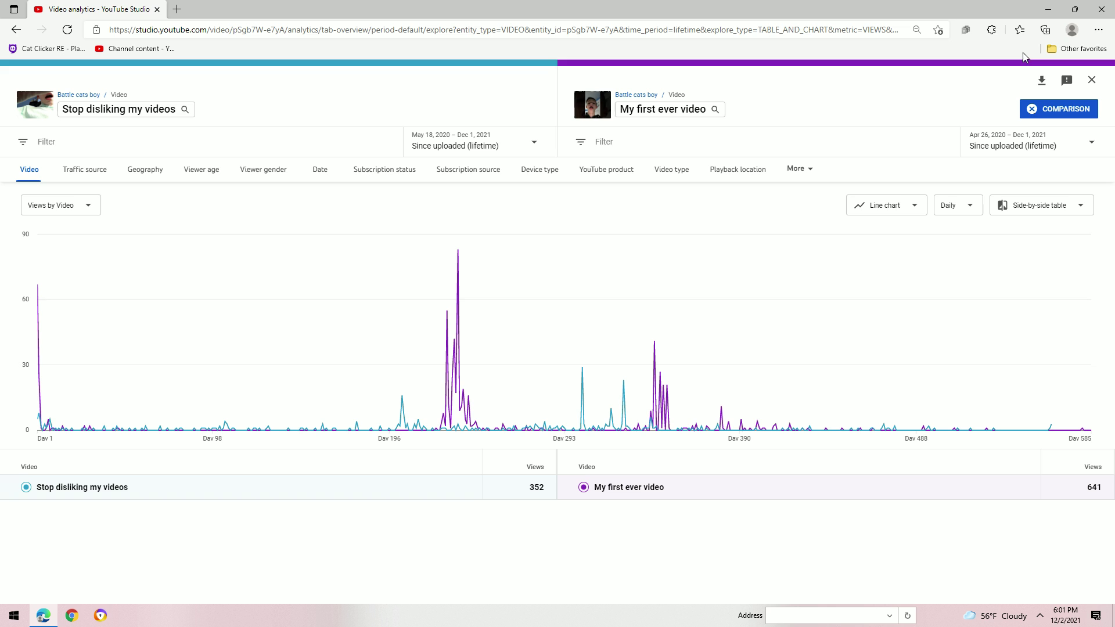
- Replace the comparison with the video R, found by searching 'R'
left_click(1033, 110)
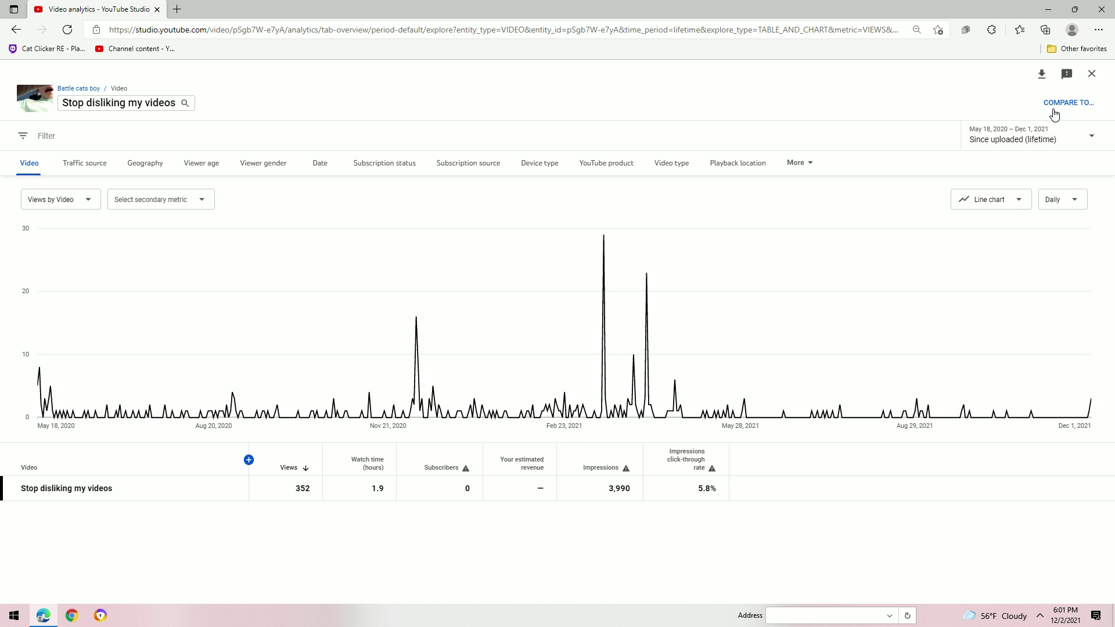
left_click(1054, 115)
scroll(1032, 208, "down", 1)
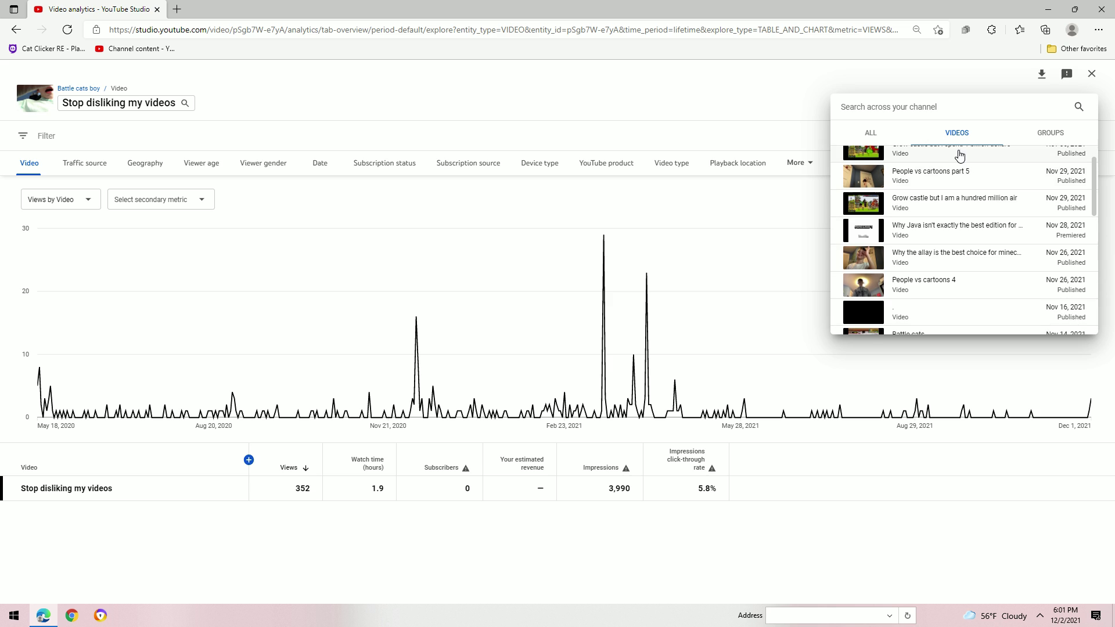
scroll(960, 167, "up", 1)
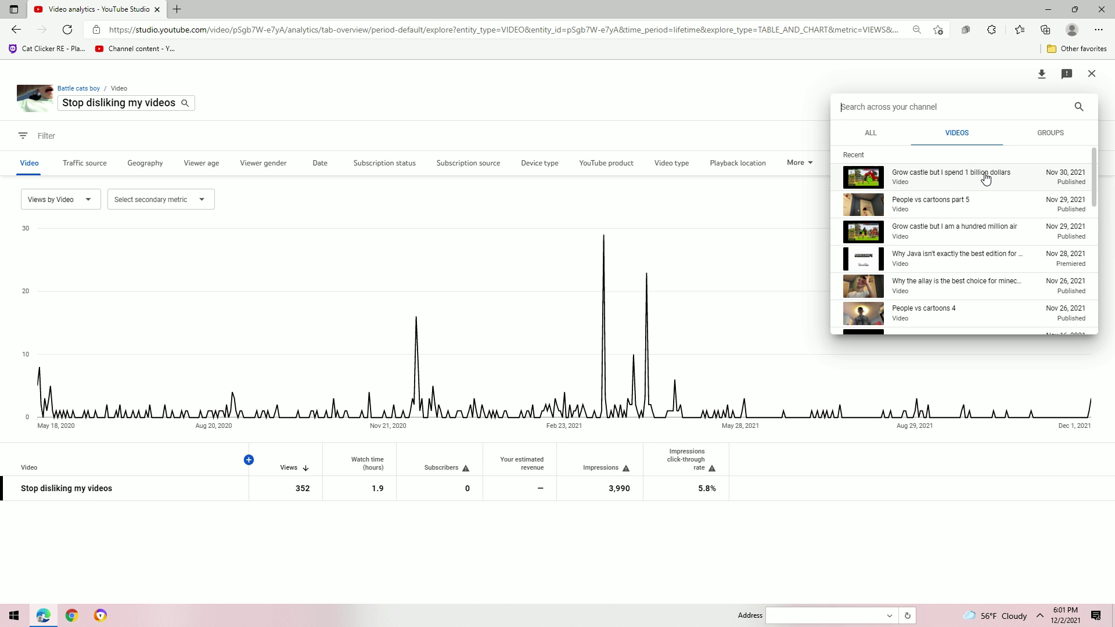
type("R")
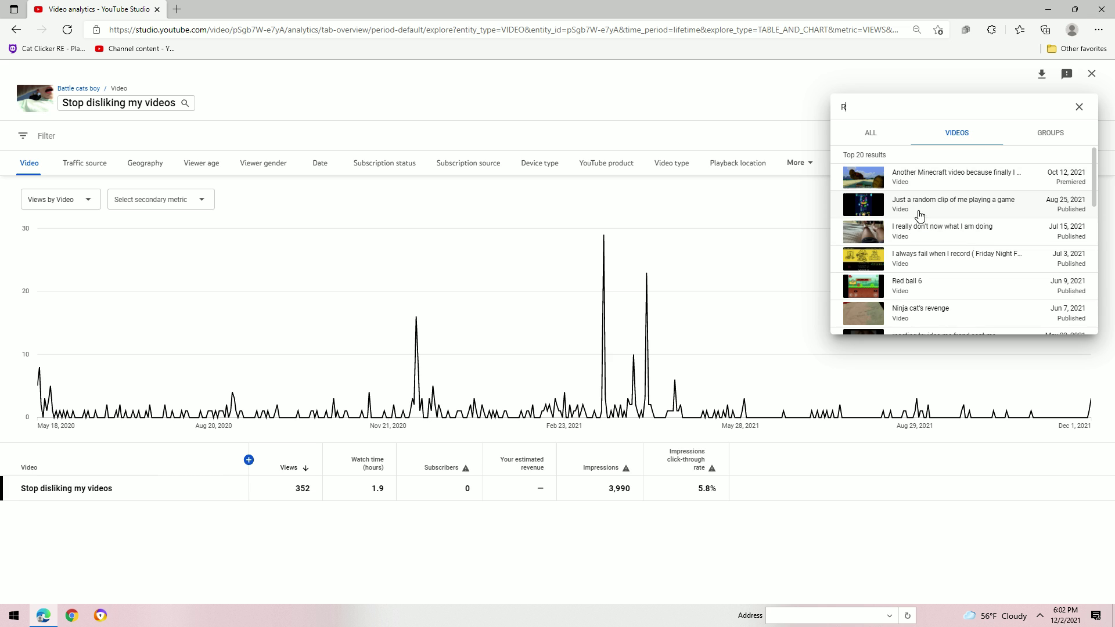
scroll(909, 228, "down", 5)
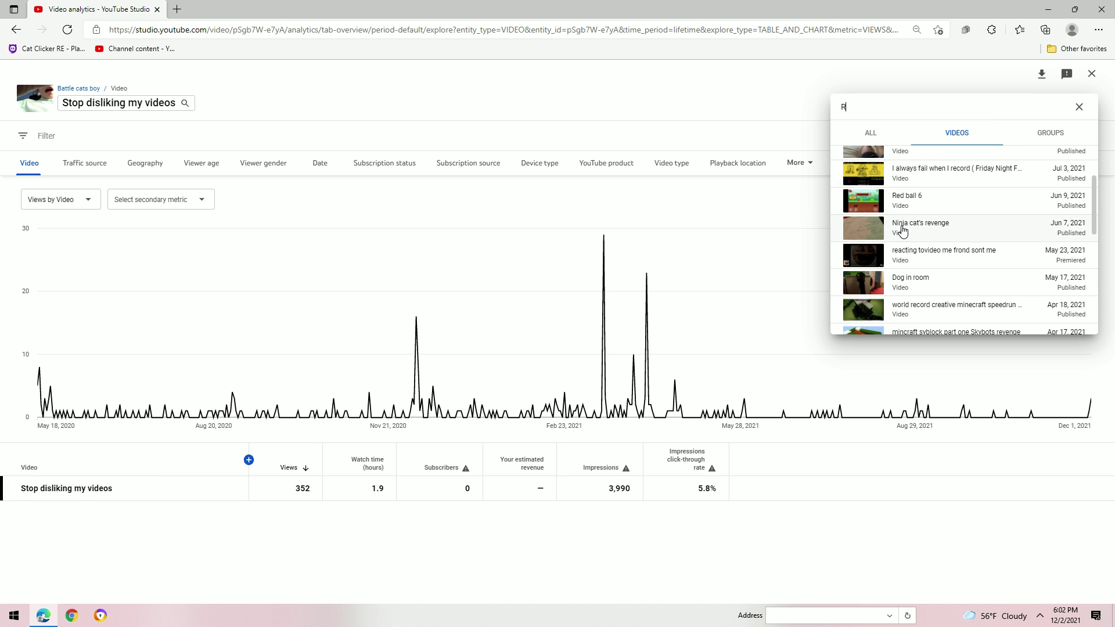
scroll(909, 226, "down", 3)
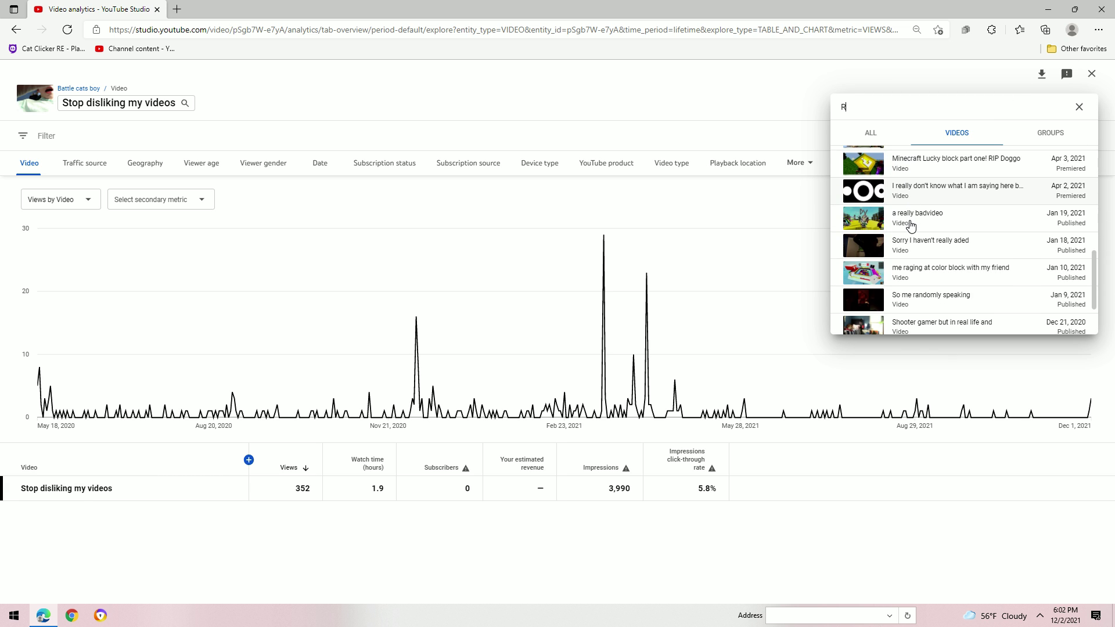
left_click(932, 313)
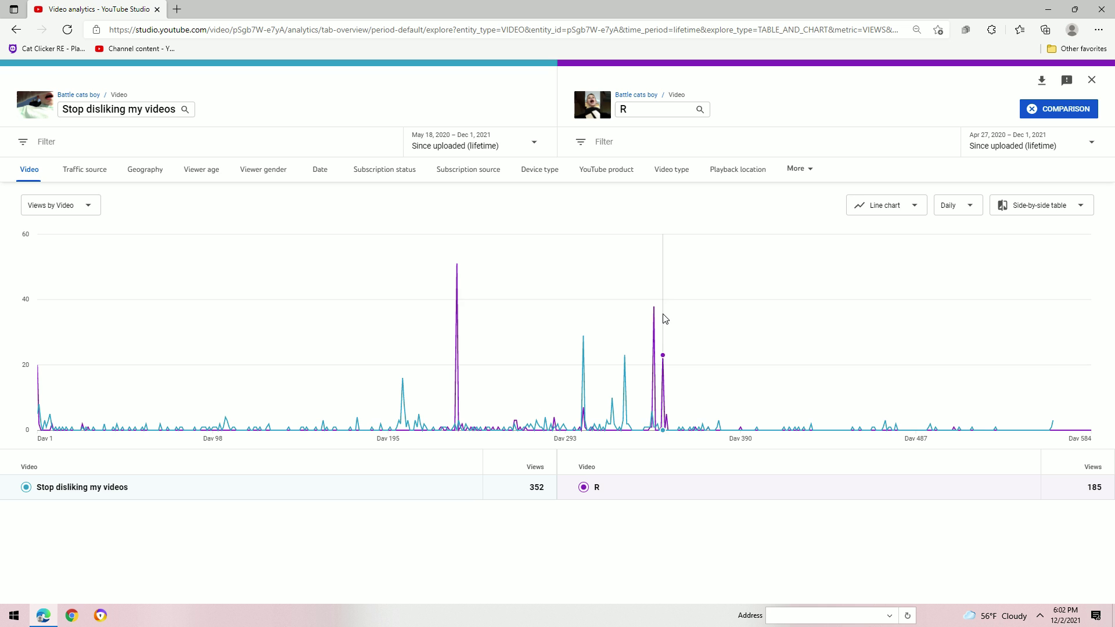
mouse_move(658, 329)
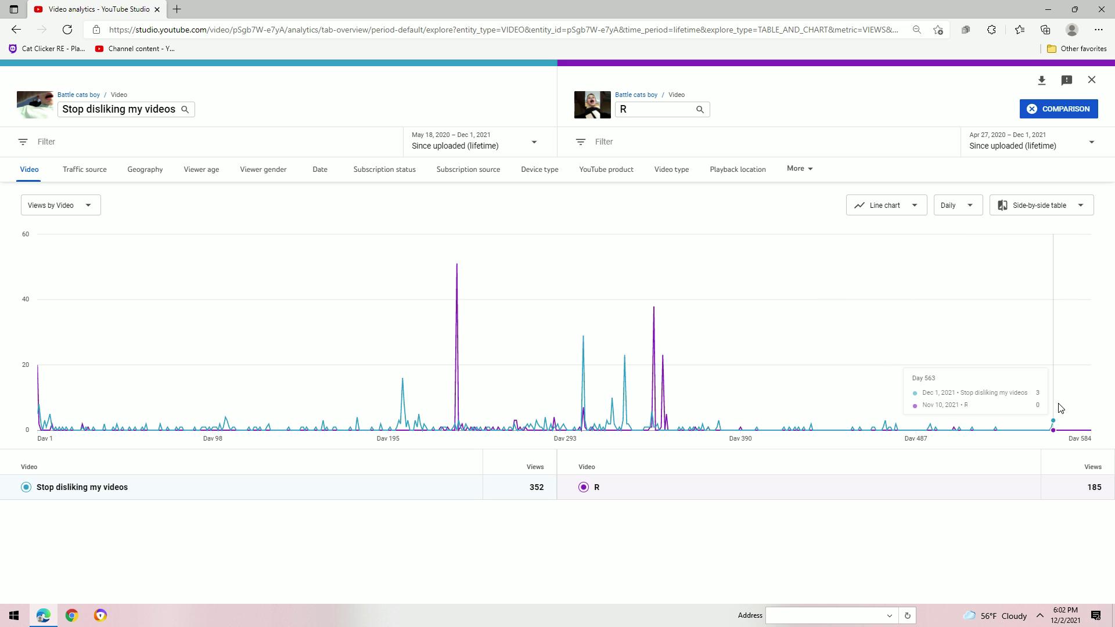
- Remove the R comparison and compare against People vs cartoons, found by searching 'peo'
left_click(1033, 108)
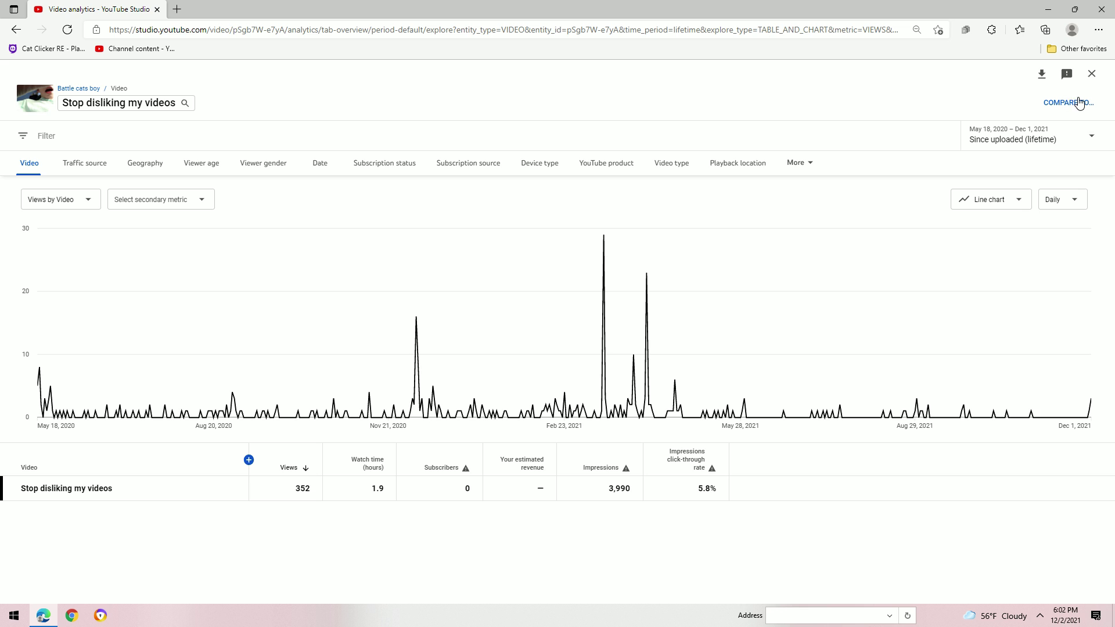
left_click(1078, 103)
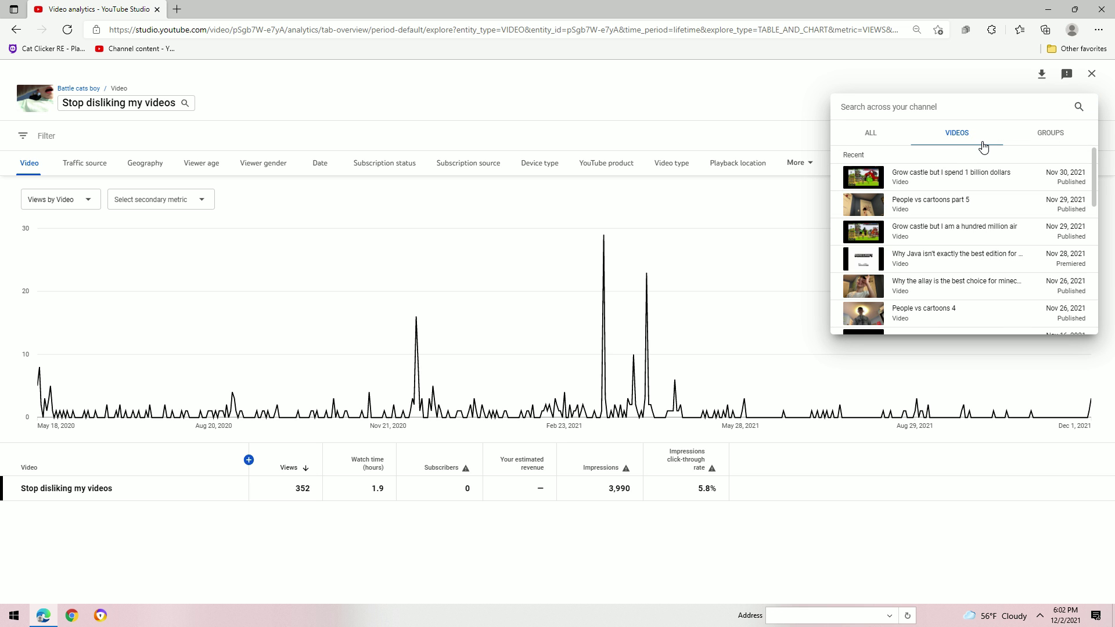
type("Peopel,")
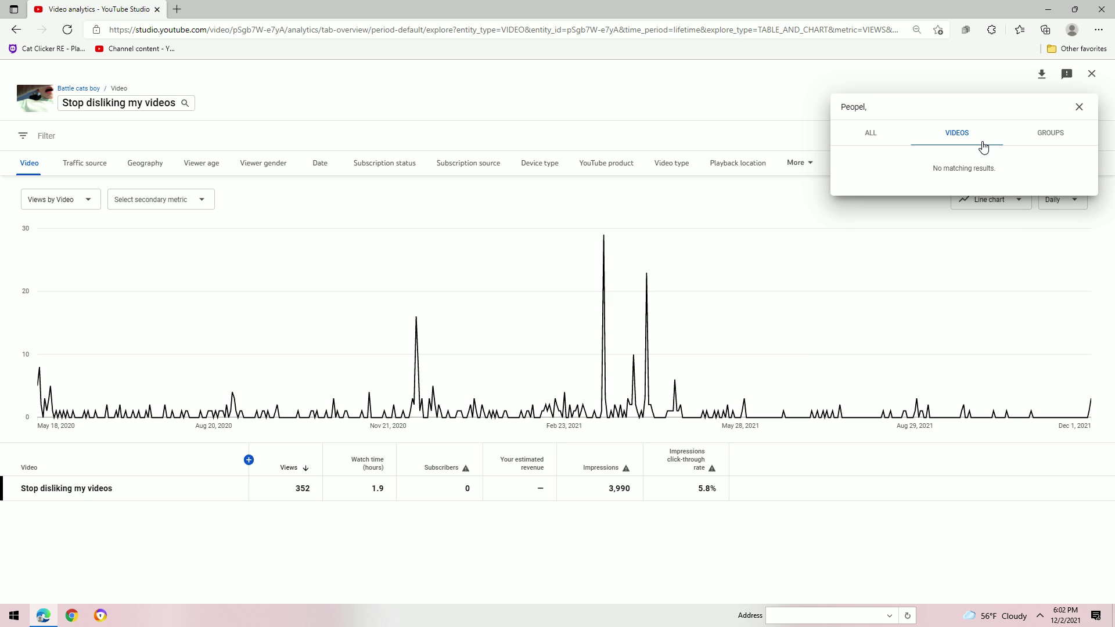
key("BackSpace")
key("BackSpace")
key("BackSpace")
key("BackSpace")
key("BackSpace")
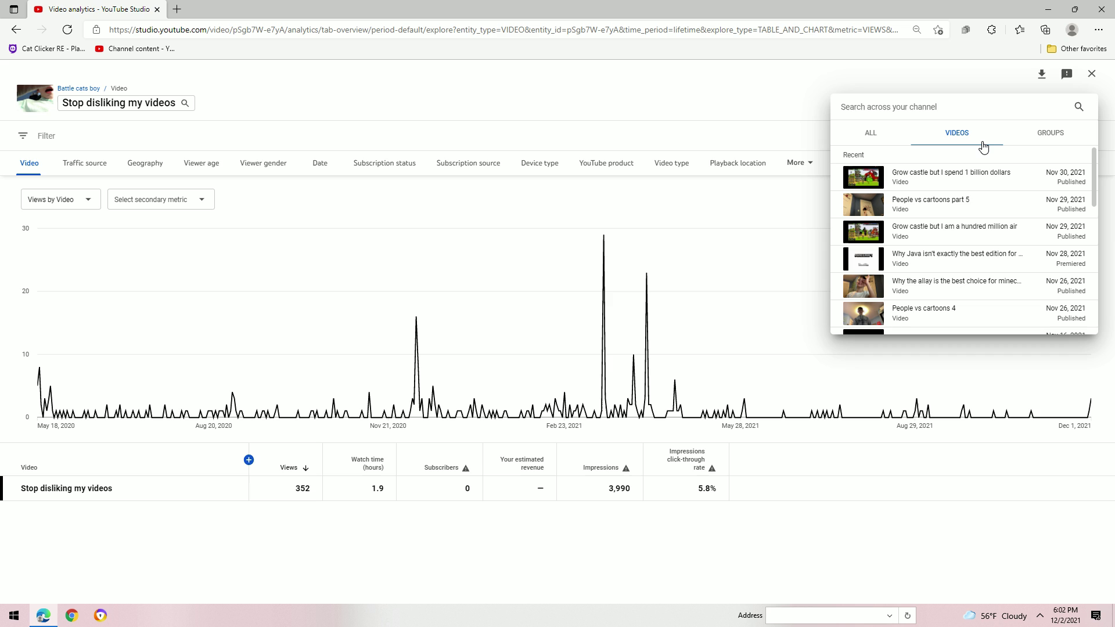
type("Peopel")
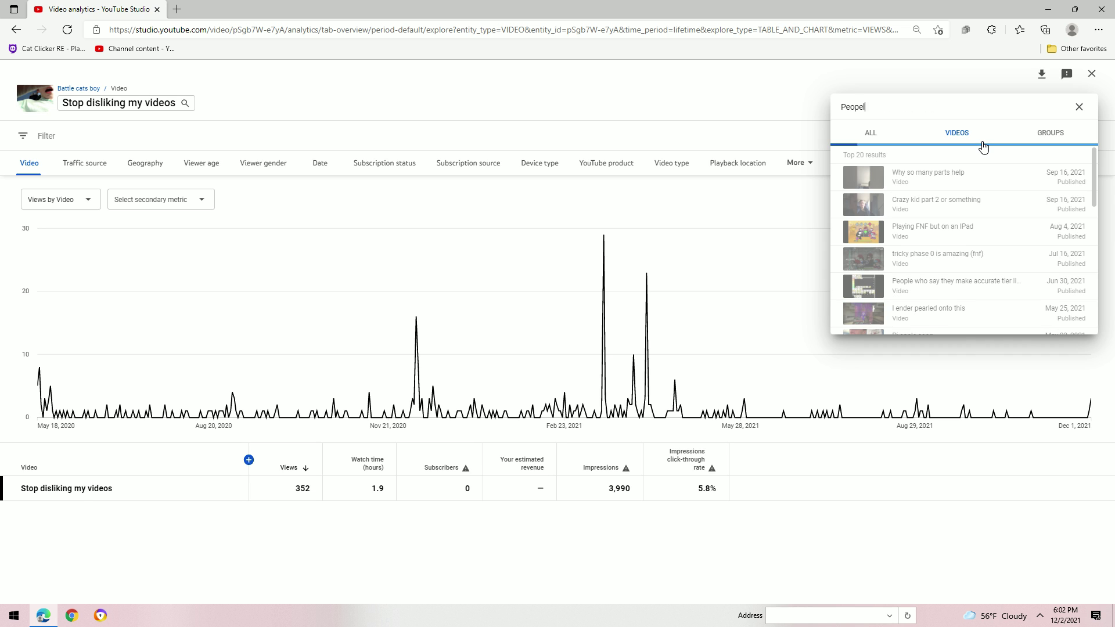
key("BackSpace")
key("BackSpace")
key("BackSpace")
key("BackSpace")
key("BackSpace")
key("BackSpace")
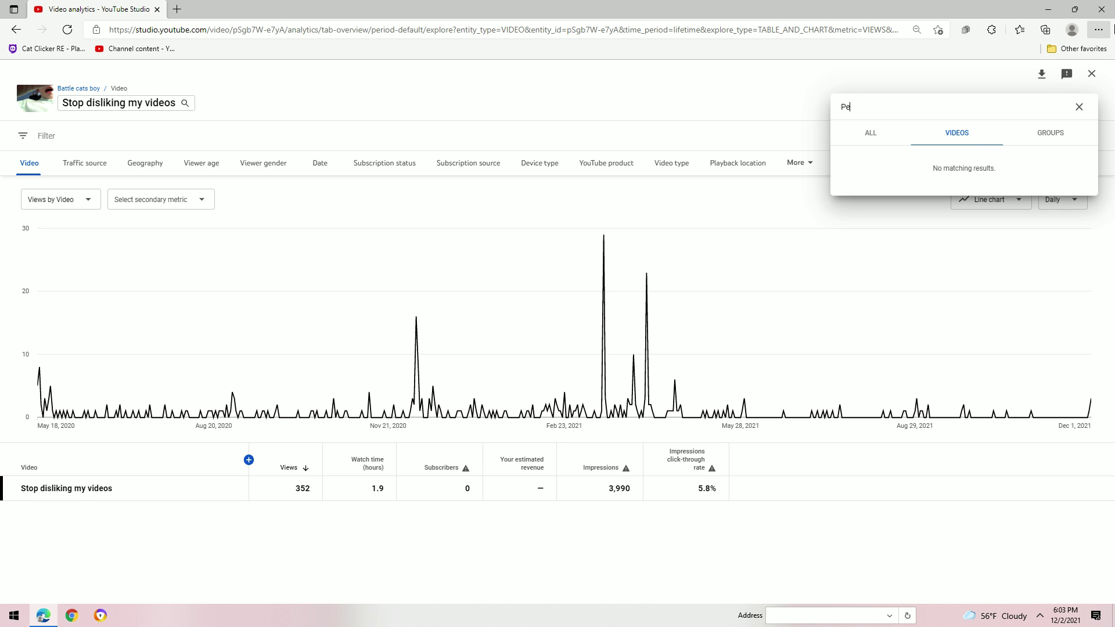
type("Peopel ")
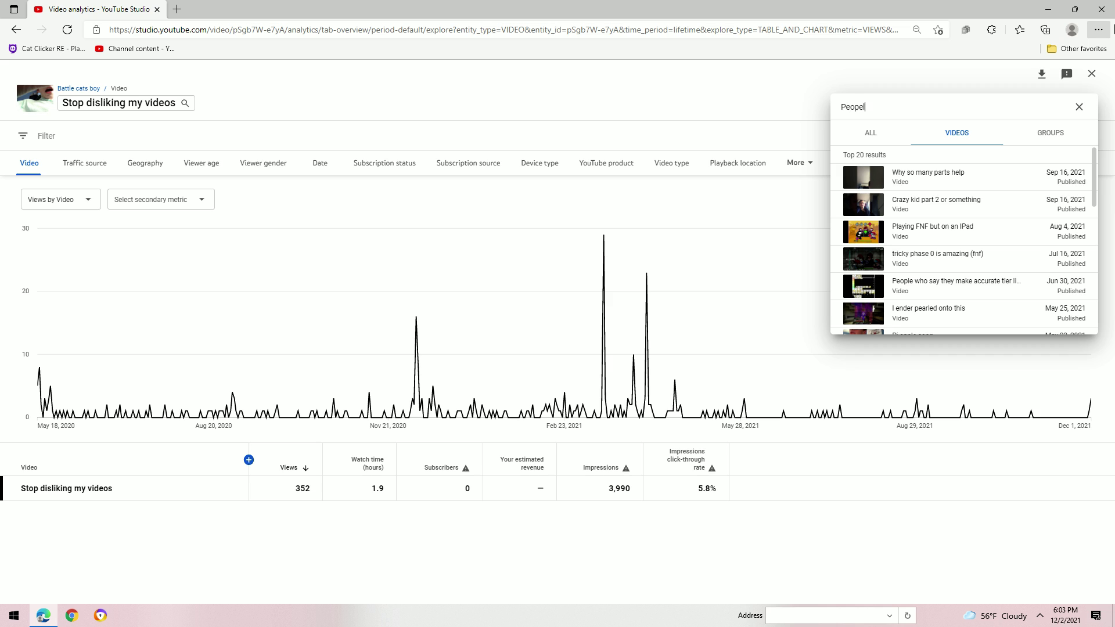
type("co")
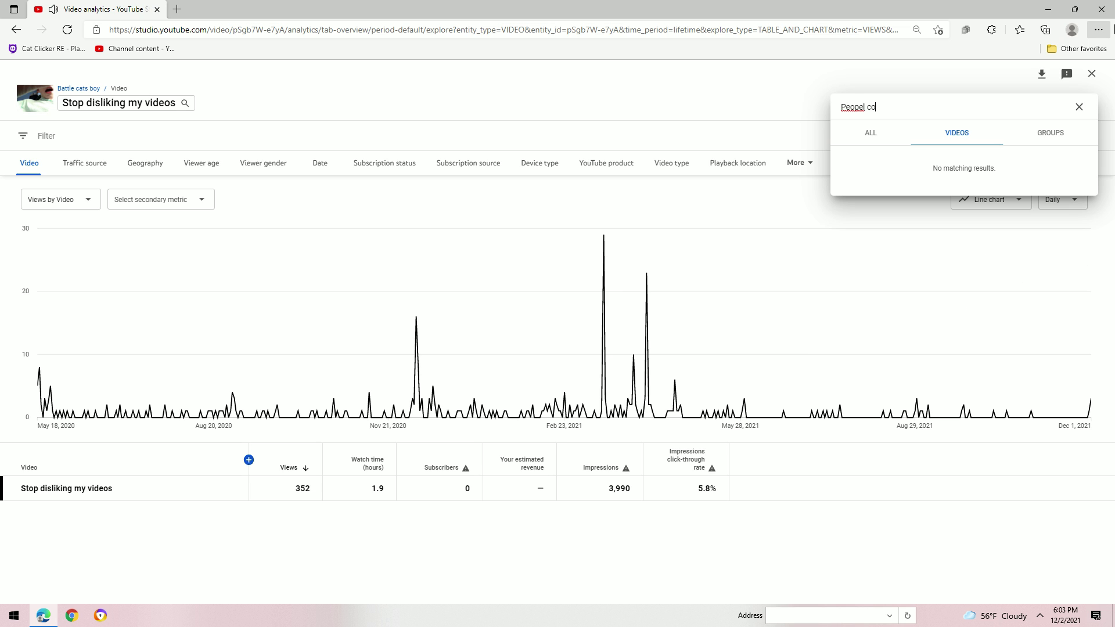
key("BackSpace")
key("BackSpace")
key("BackSpace")
key("BackSpace")
type("icpue edownplolade")
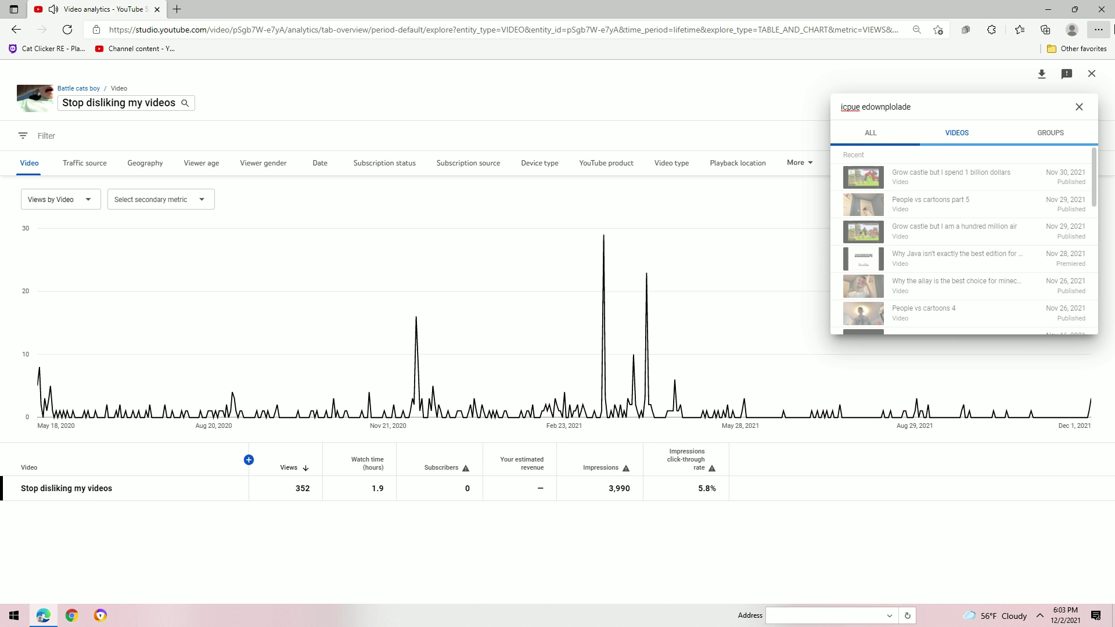
key("BackSpace")
key("BackSpace")
key("BackSpace")
key("BackSpace")
key("BackSpace")
key("BackSpace")
key("BackSpace")
key("BackSpace")
key("BackSpace")
key("BackSpace")
key("BackSpace")
key("BackSpace")
key("BackSpace")
key("BackSpace")
key("BackSpace")
key("BackSpace")
key("BackSpace")
key("BackSpace")
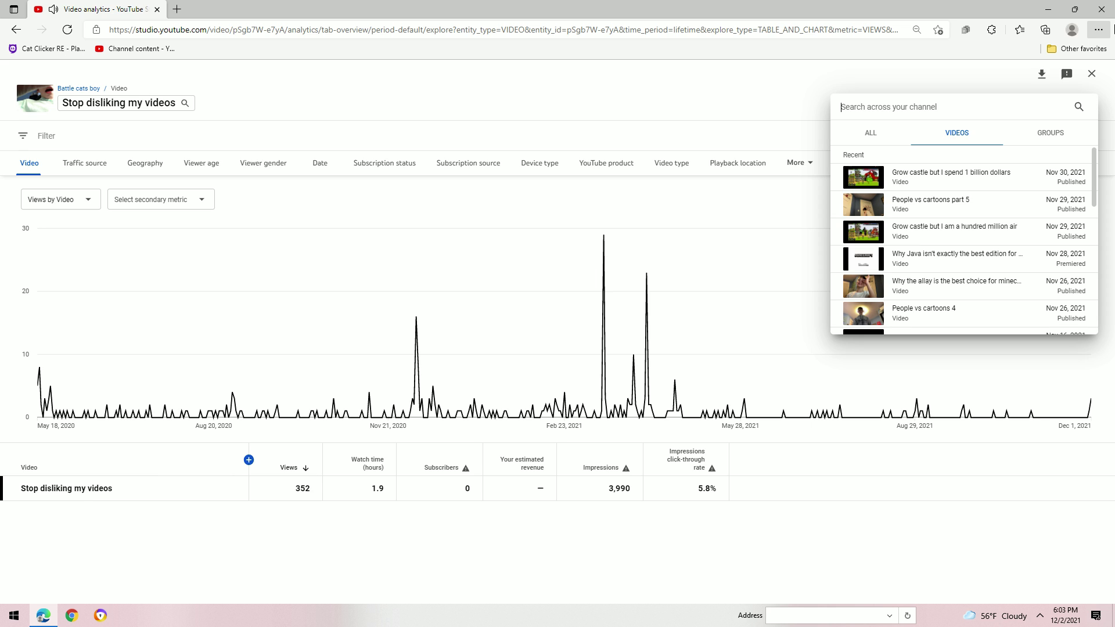
type("peope")
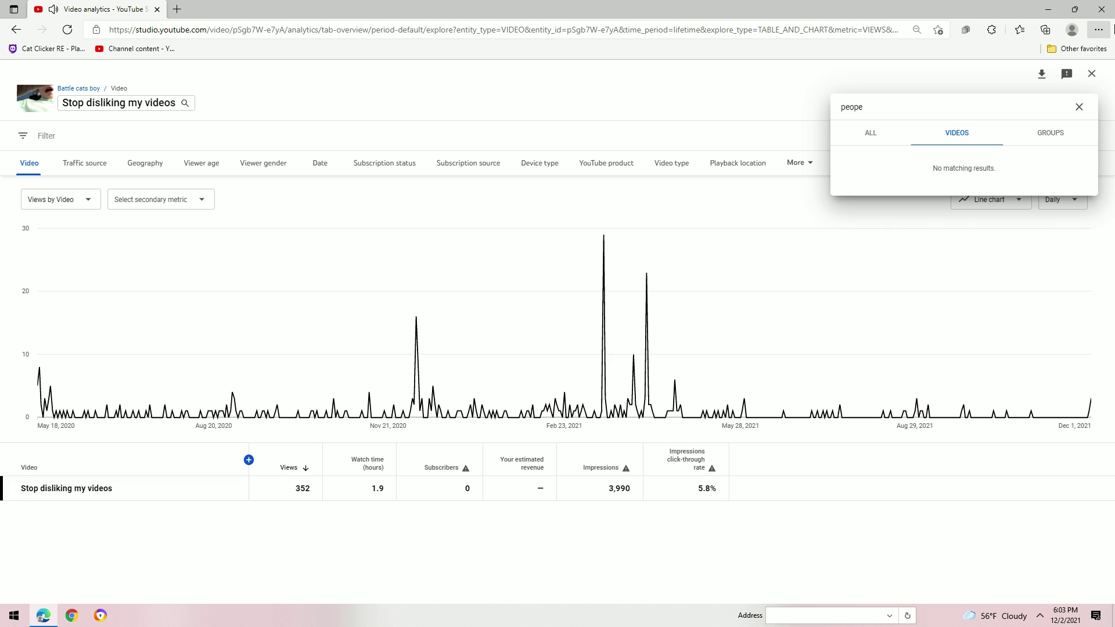
key("BackSpace")
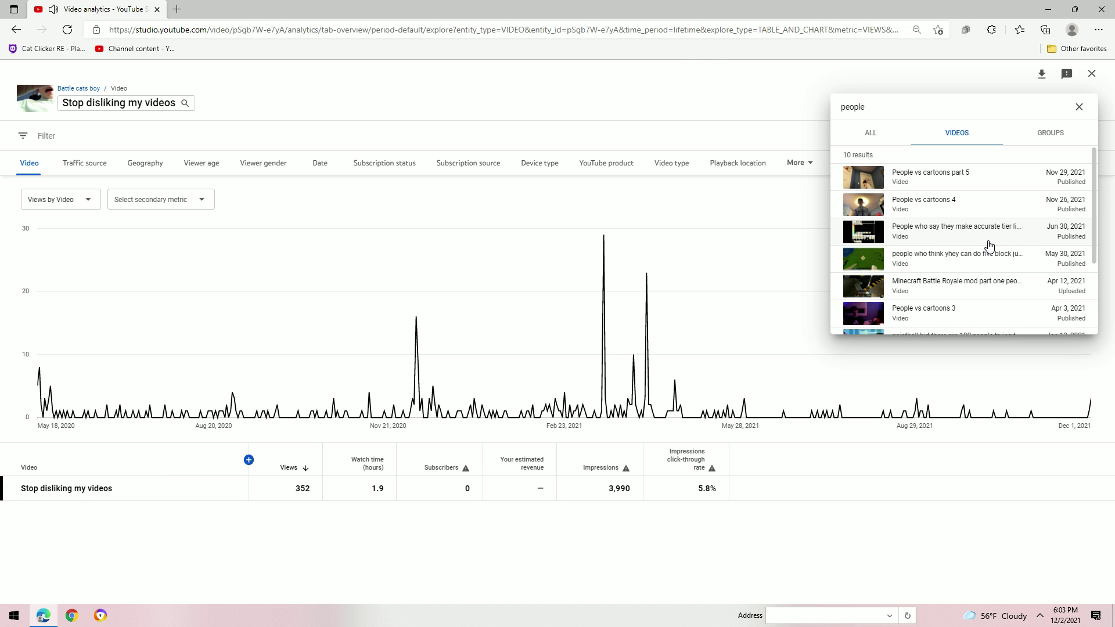
scroll(991, 245, "down", 3)
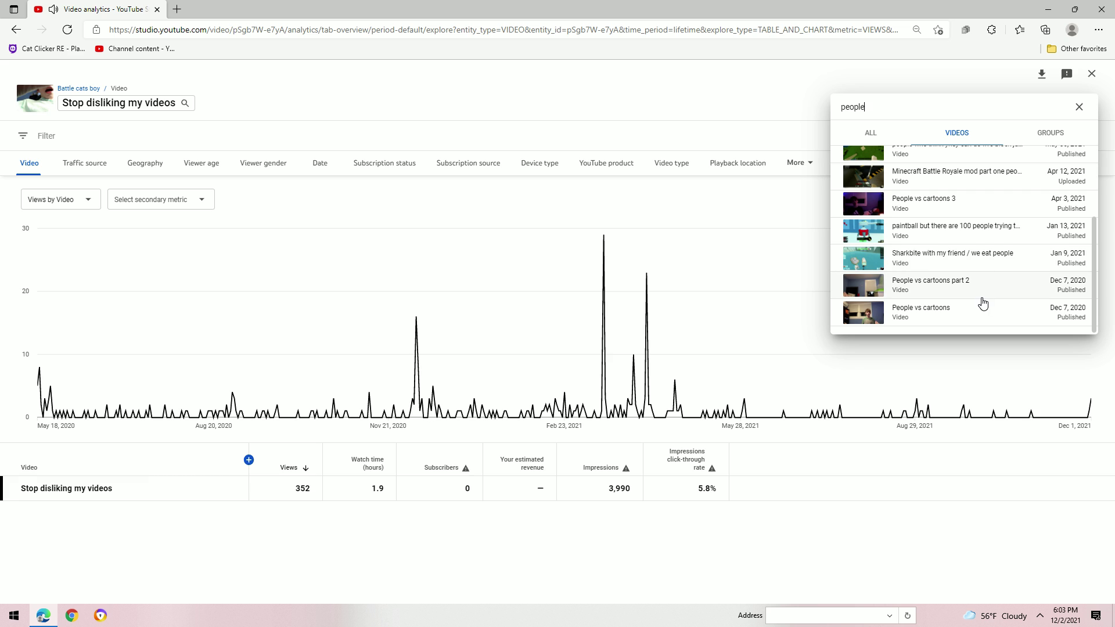
left_click(989, 312)
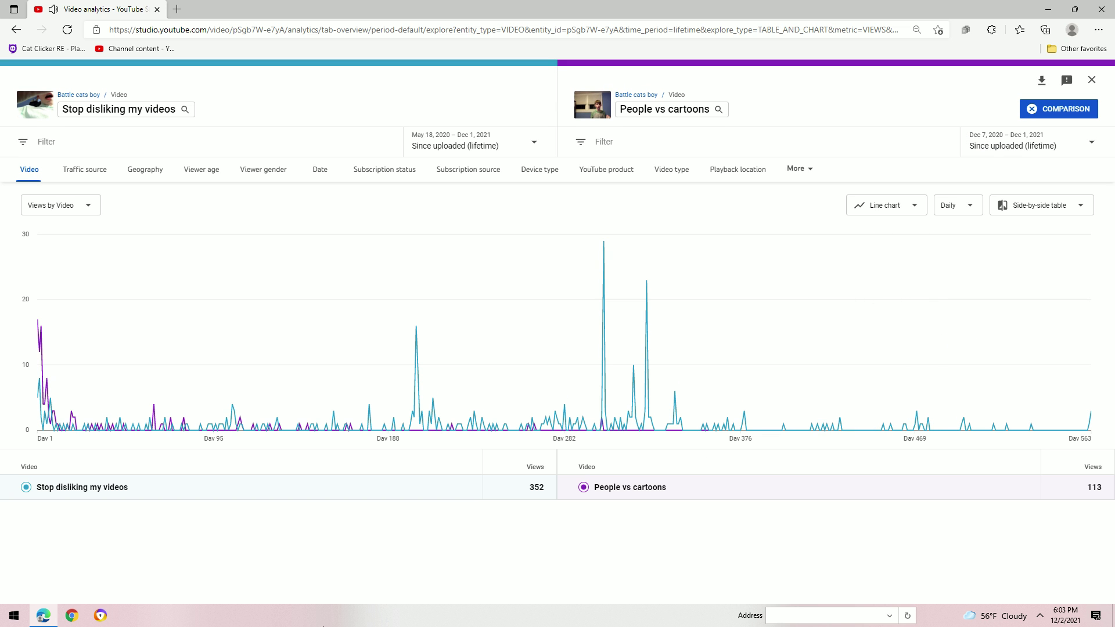
- Read the daily lifetime view values for both videos on the comparison chart
mouse_move(612, 365)
mouse_move(701, 389)
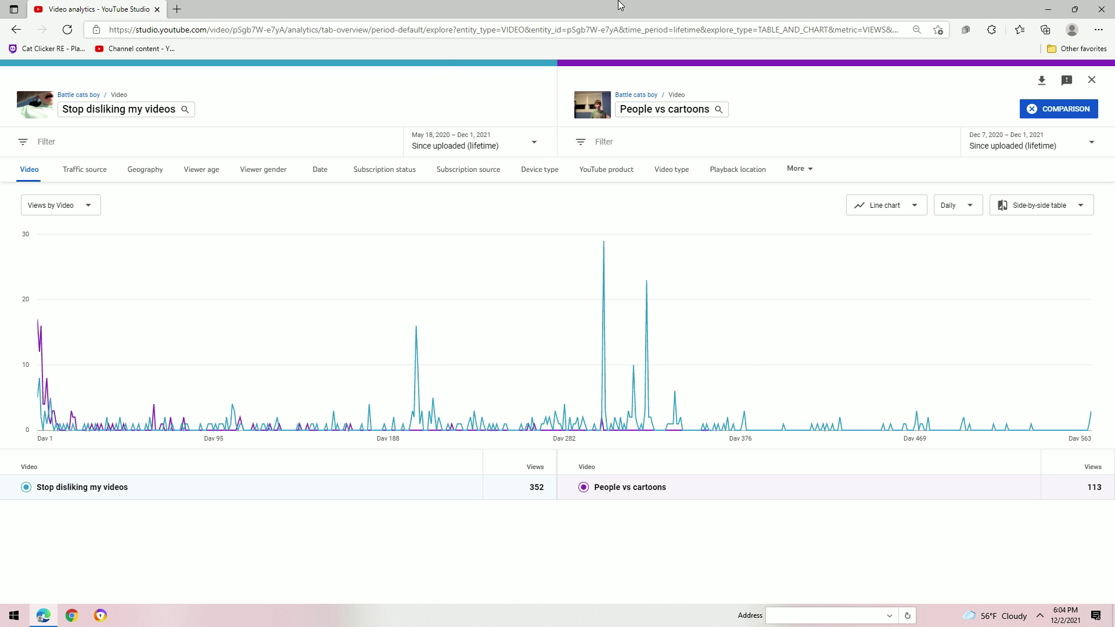
- Remove the People vs cartoons comparison and navigate back to the Lifetime channel analytics overview
left_click(1032, 109)
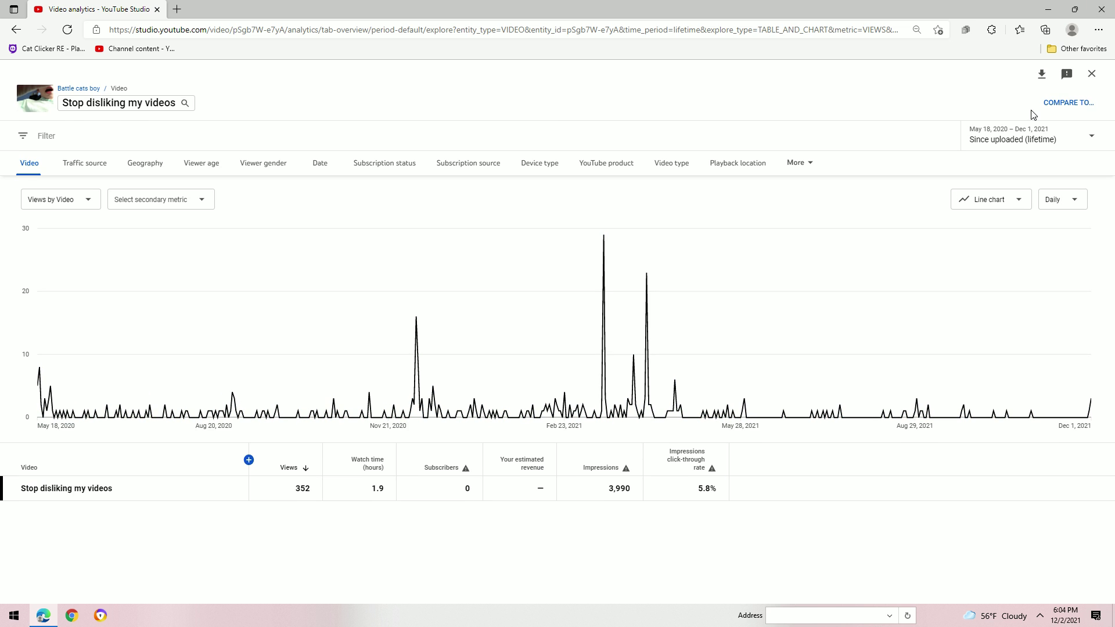
left_click(12, 34)
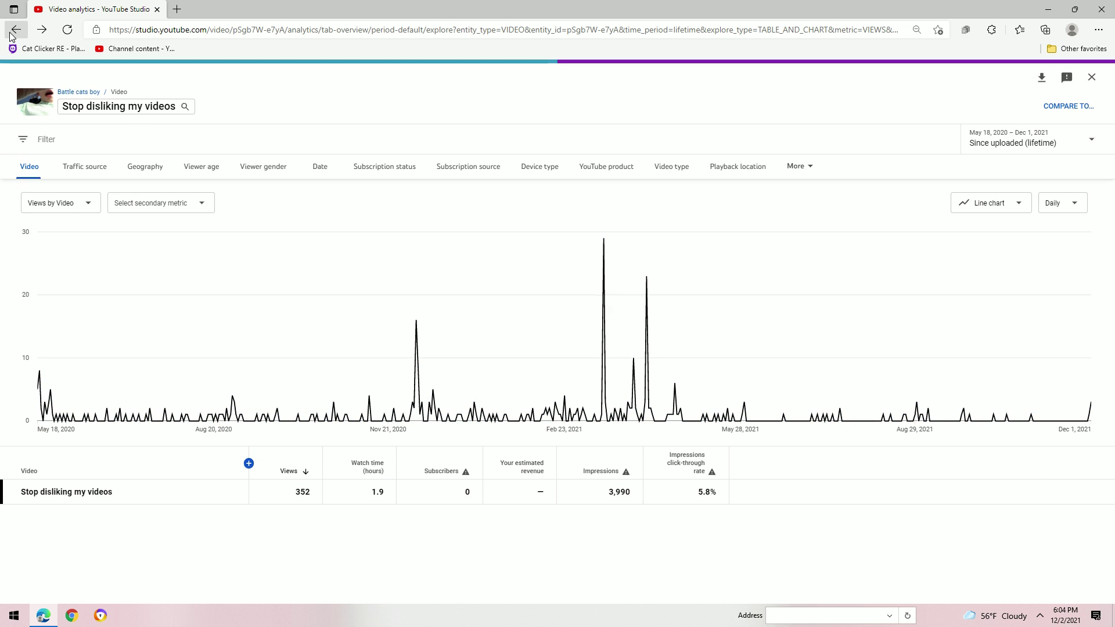
left_click(14, 35)
left_click(15, 36)
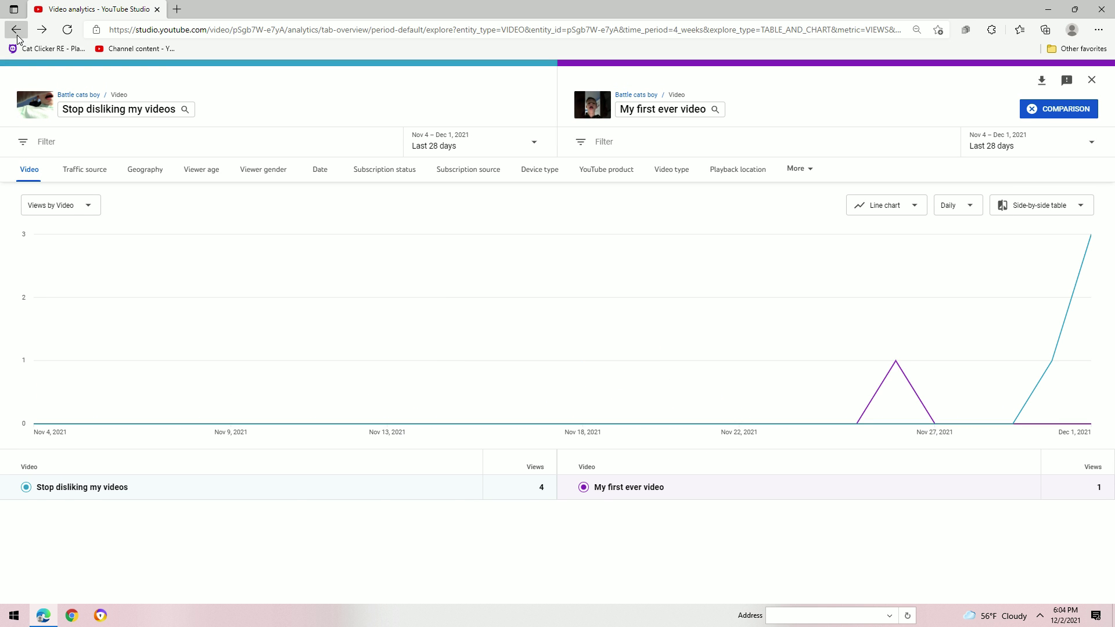
left_click(18, 38)
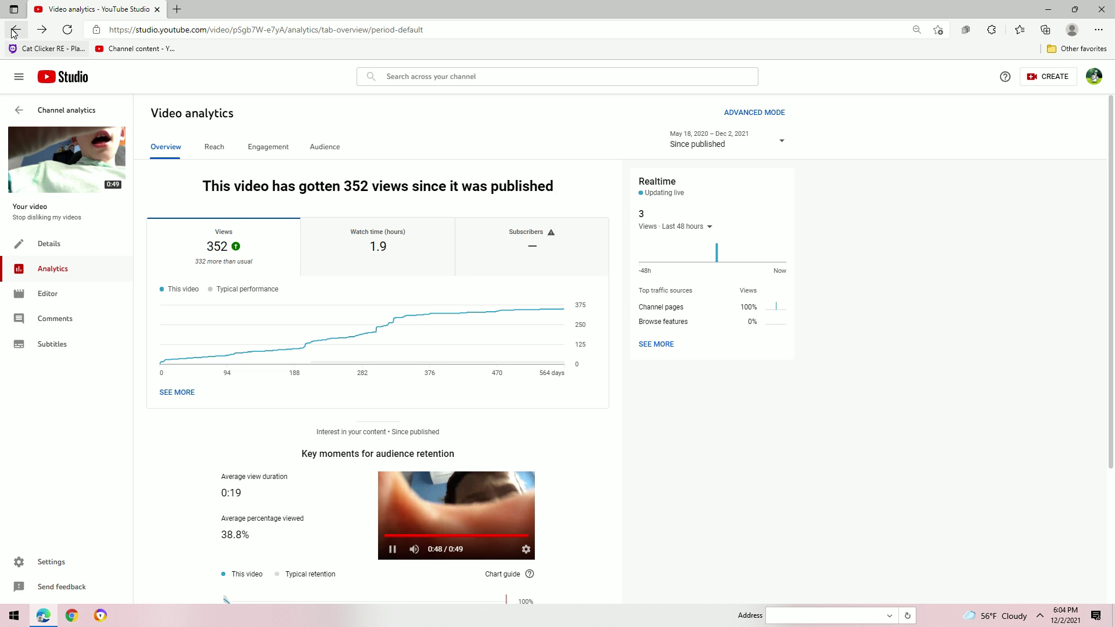
left_click(14, 33)
left_click(12, 33)
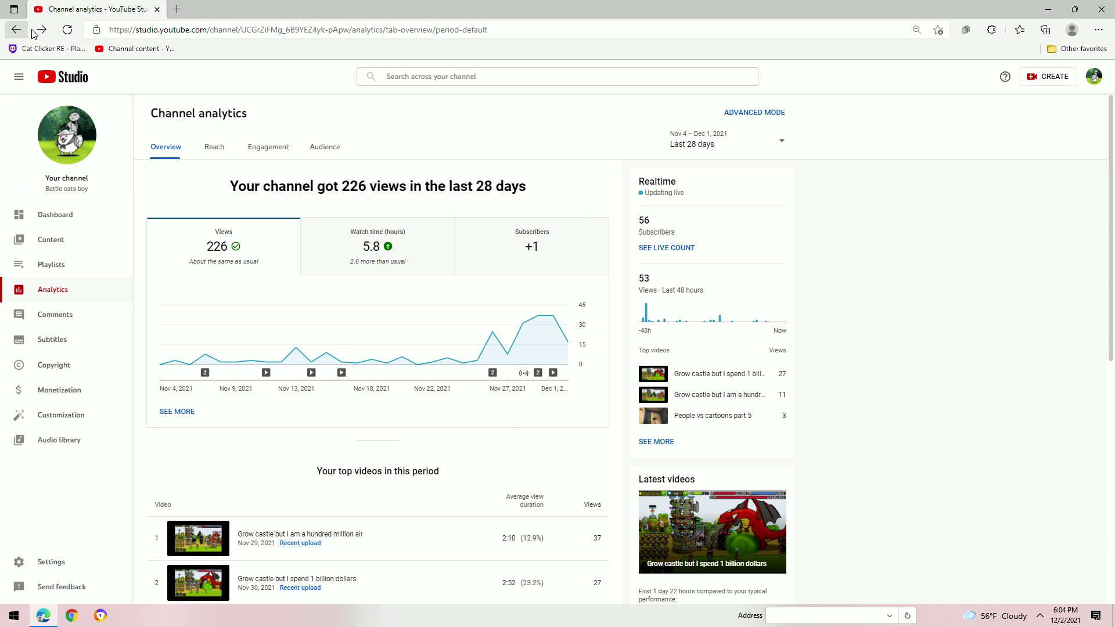
left_click(41, 30)
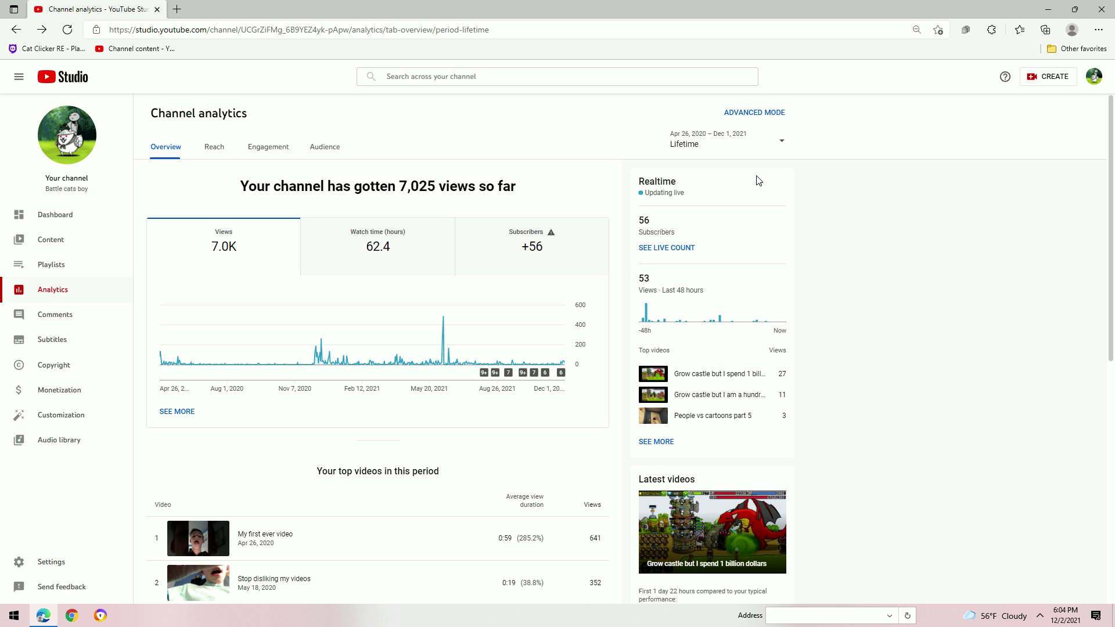
left_click(718, 144)
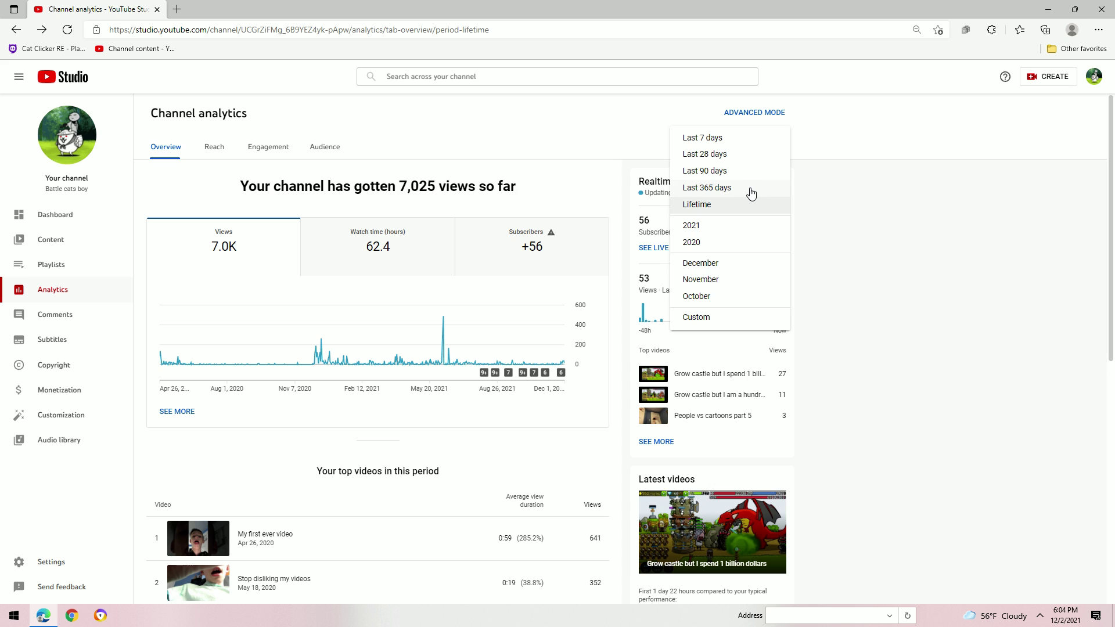
- Open the channel's advanced lifetime analytics and chart each video by Watch time (hours)
left_click(626, 167)
left_click(732, 113)
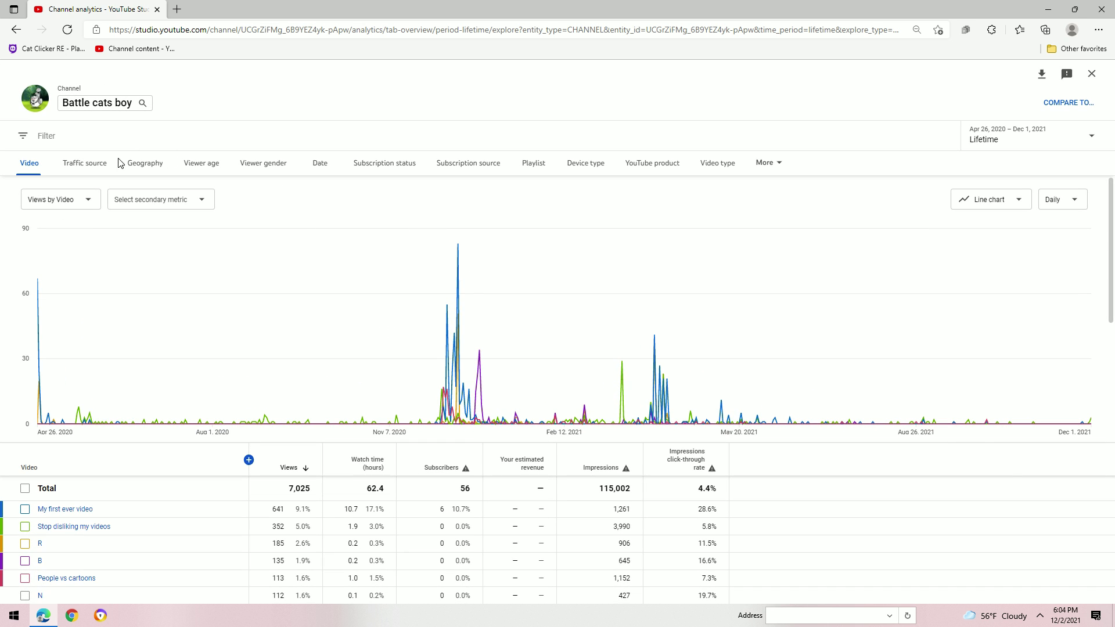
left_click(62, 200)
mouse_move(120, 281)
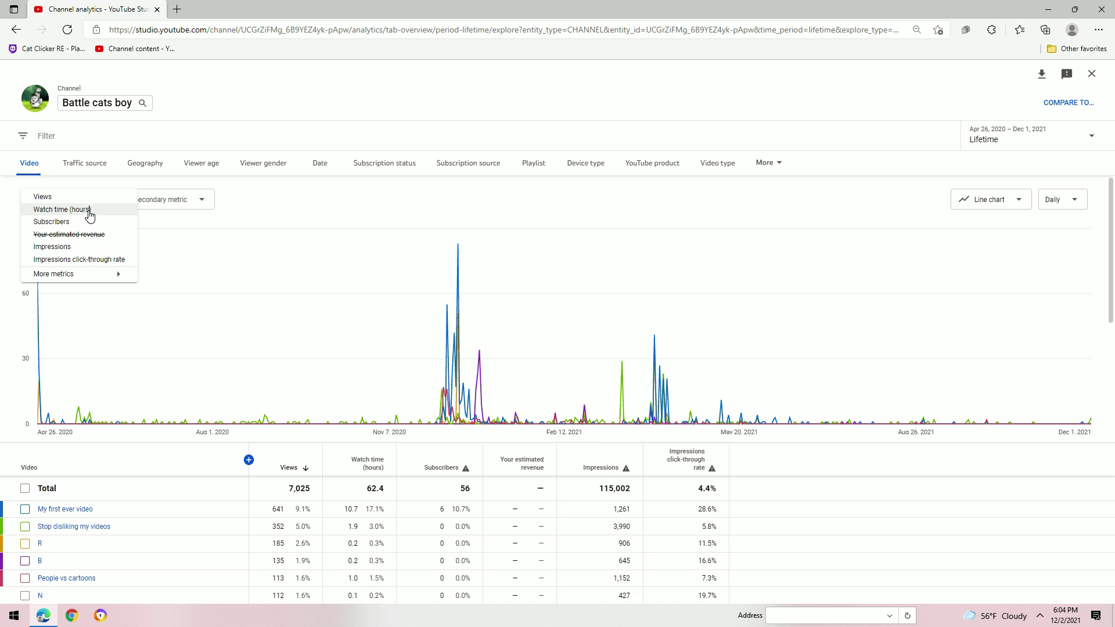
left_click(99, 211)
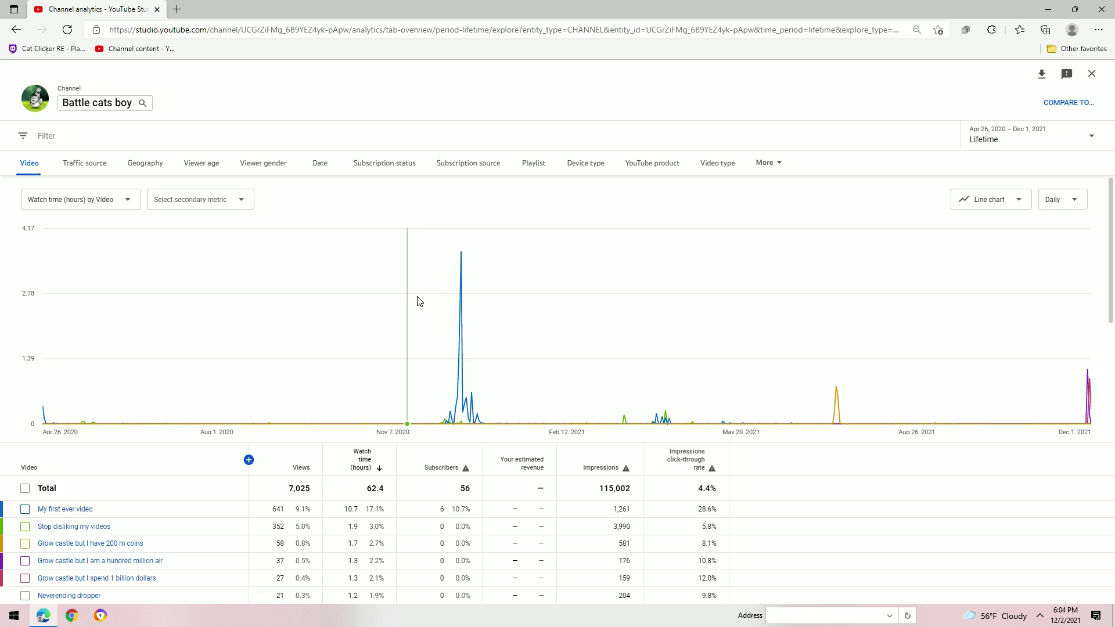
- Bring up the full More metrics list of additional chart metrics
mouse_move(463, 258)
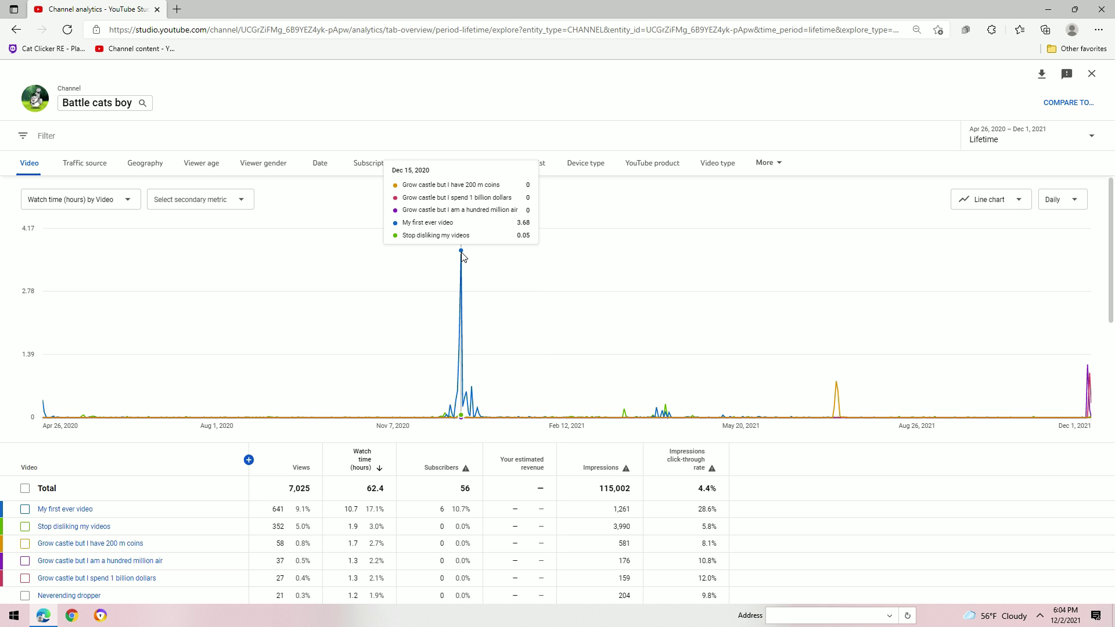
left_click(105, 200)
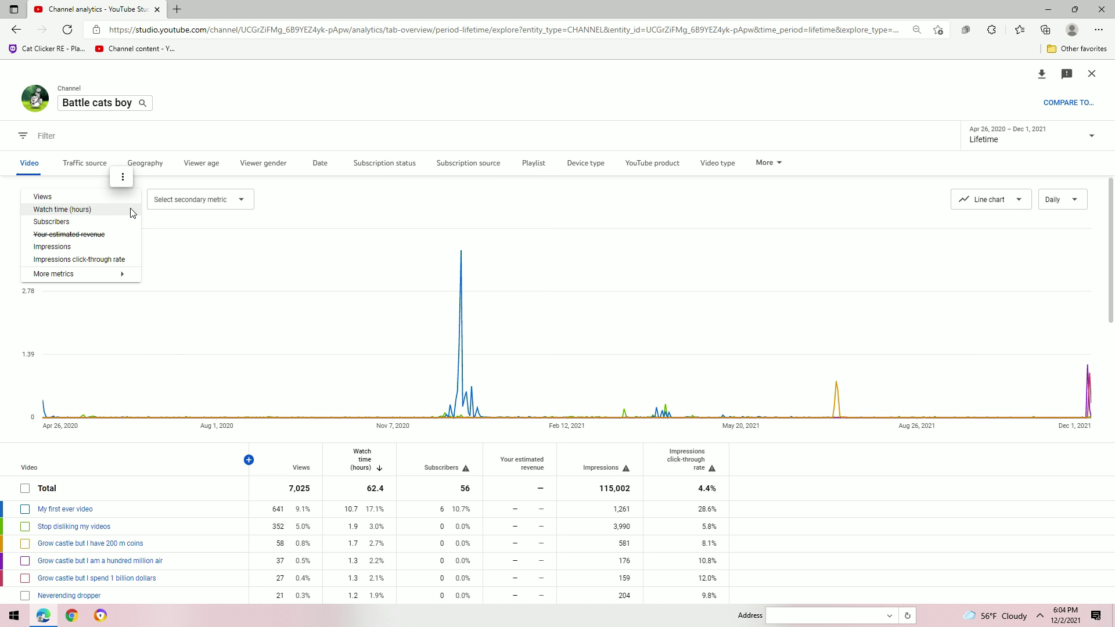
left_click(119, 274)
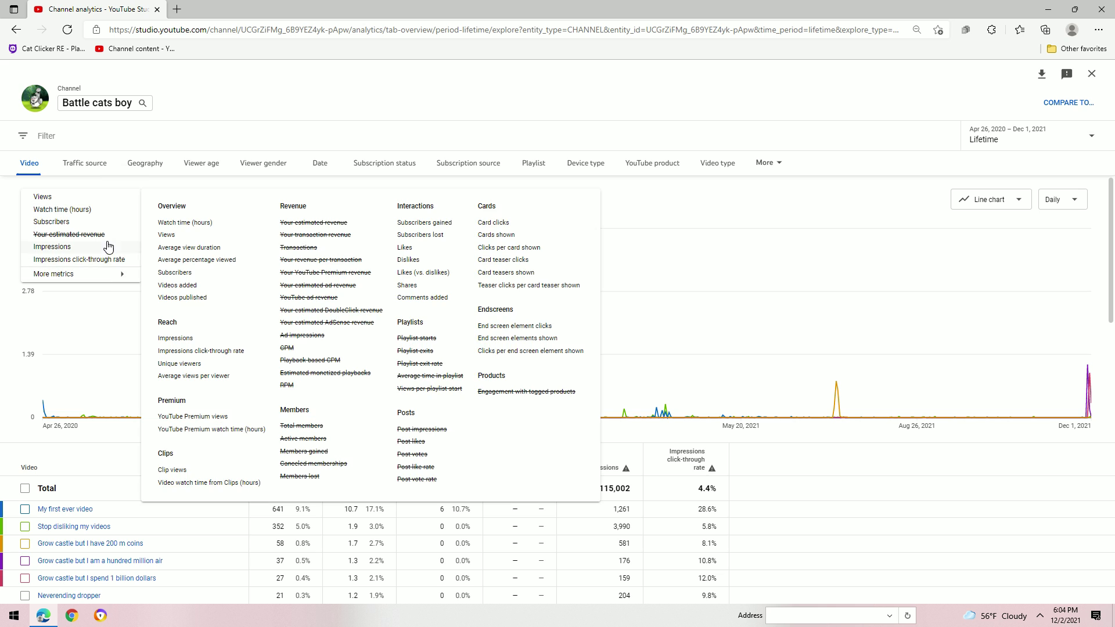
mouse_move(120, 273)
- Chart Likes by Video to compare lifetime likes per video
left_click(412, 249)
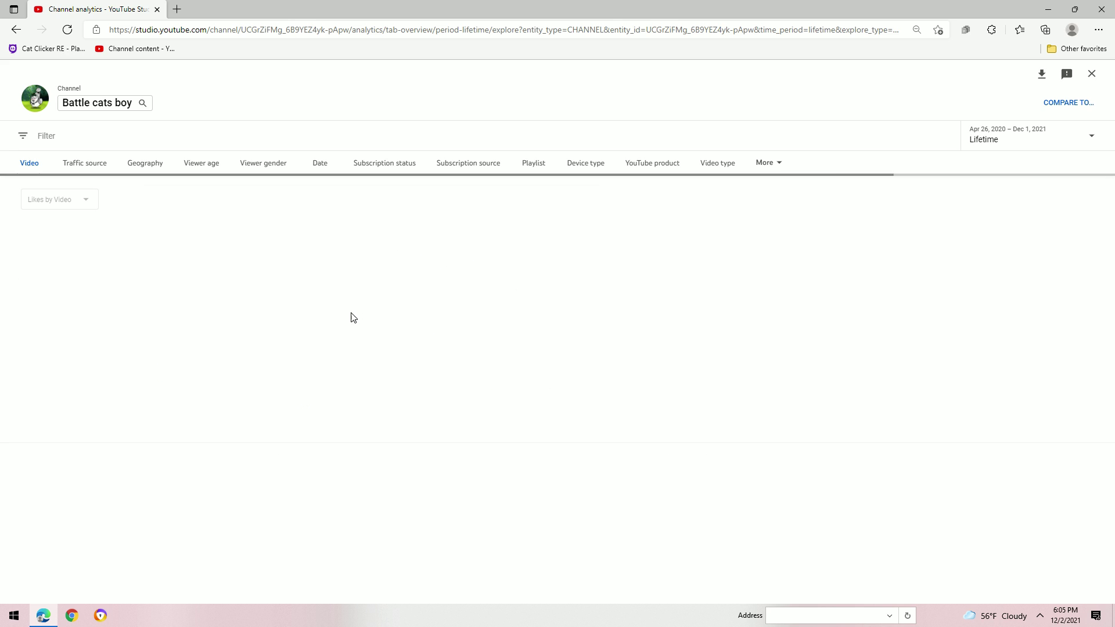